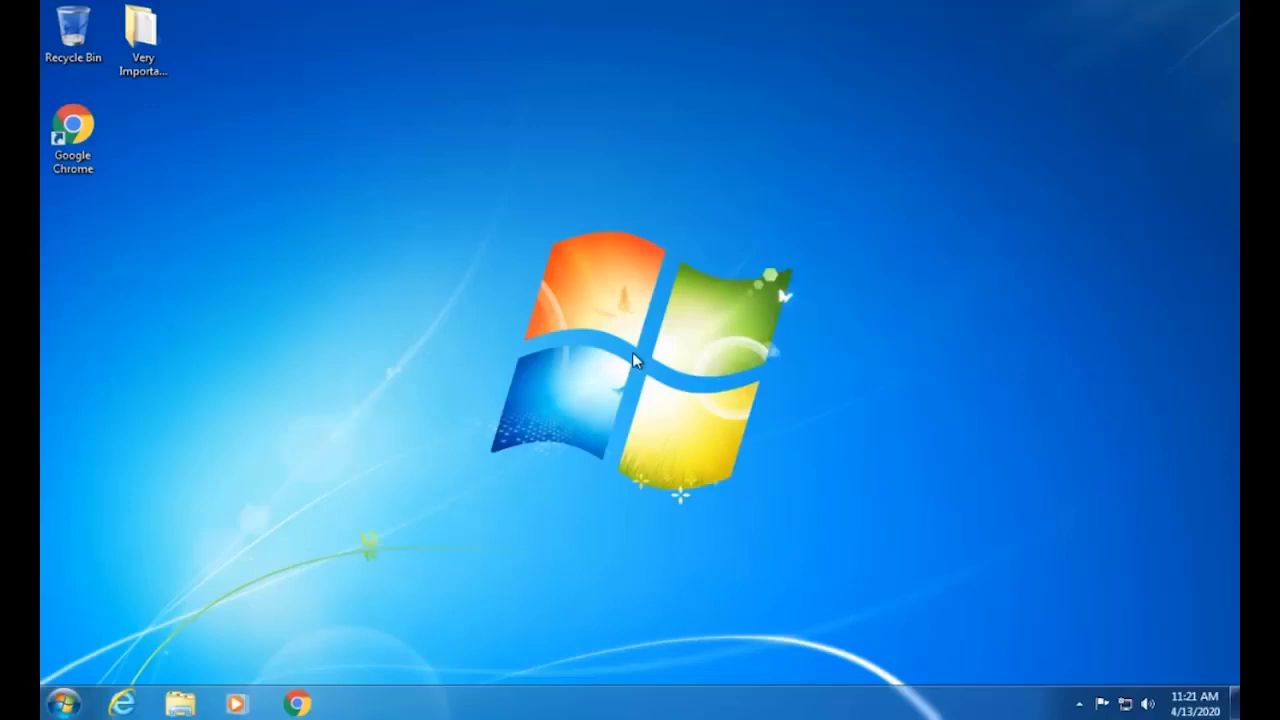
- Check the date and time, then review this computer's system properties
{"action": "left_click", "coordinate": [1198, 703]}
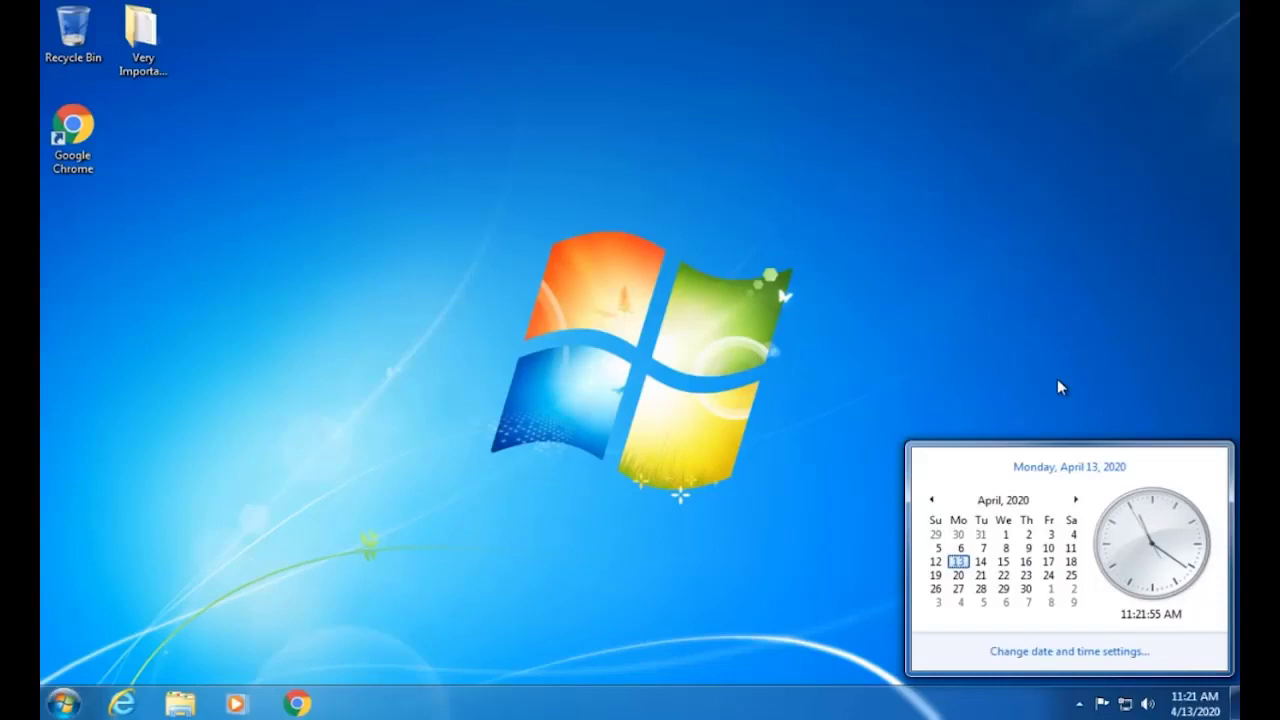
{"action": "left_click", "coordinate": [1058, 380]}
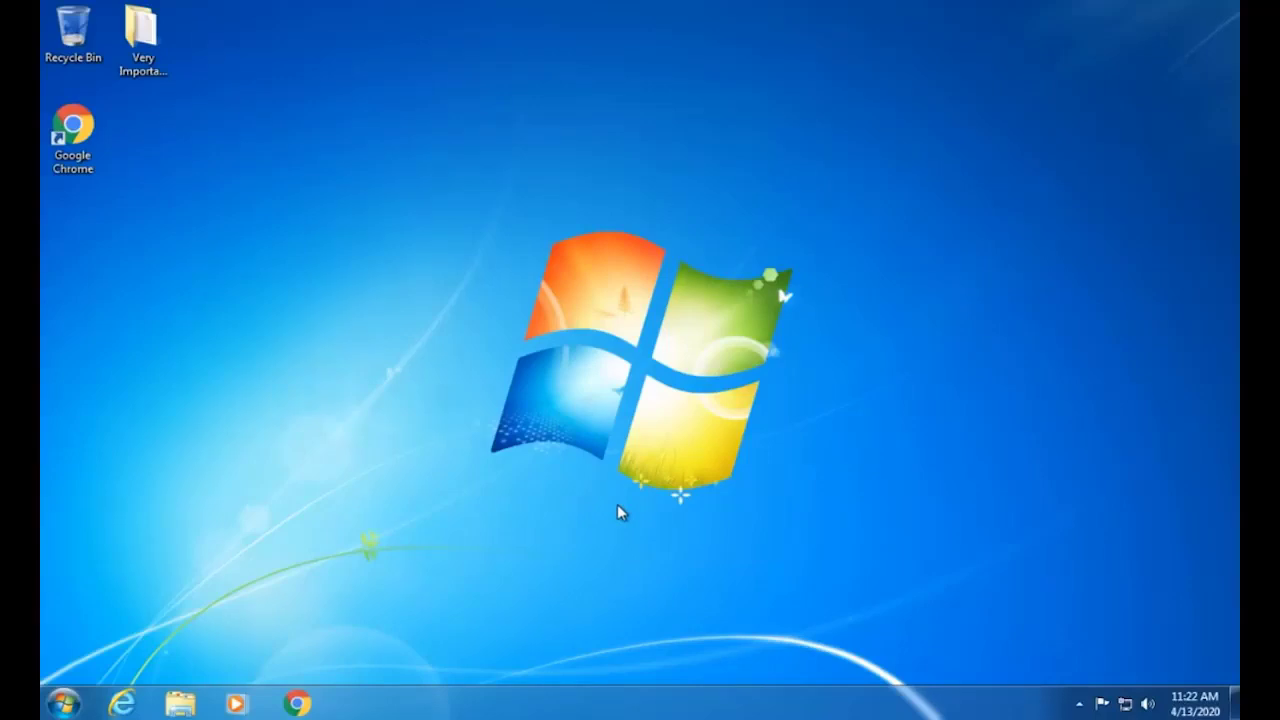
{"action": "left_click", "coordinate": [63, 703]}
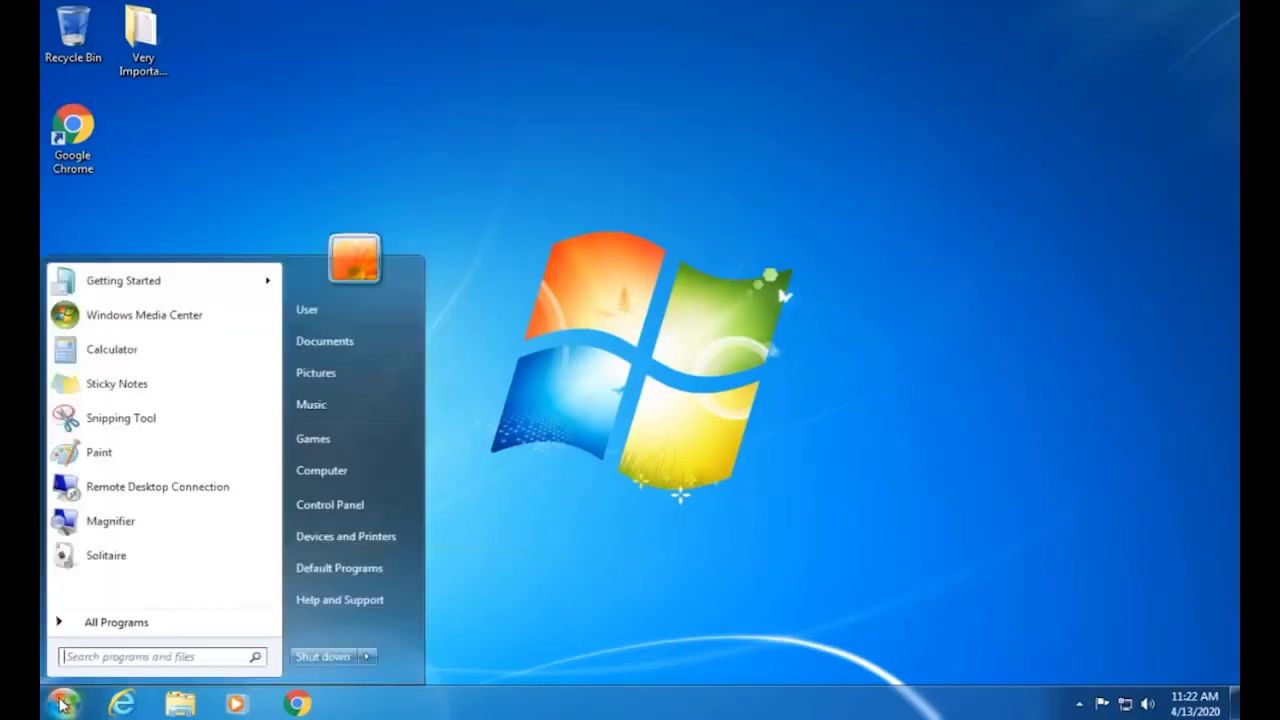
{"action": "right_click", "coordinate": [322, 472]}
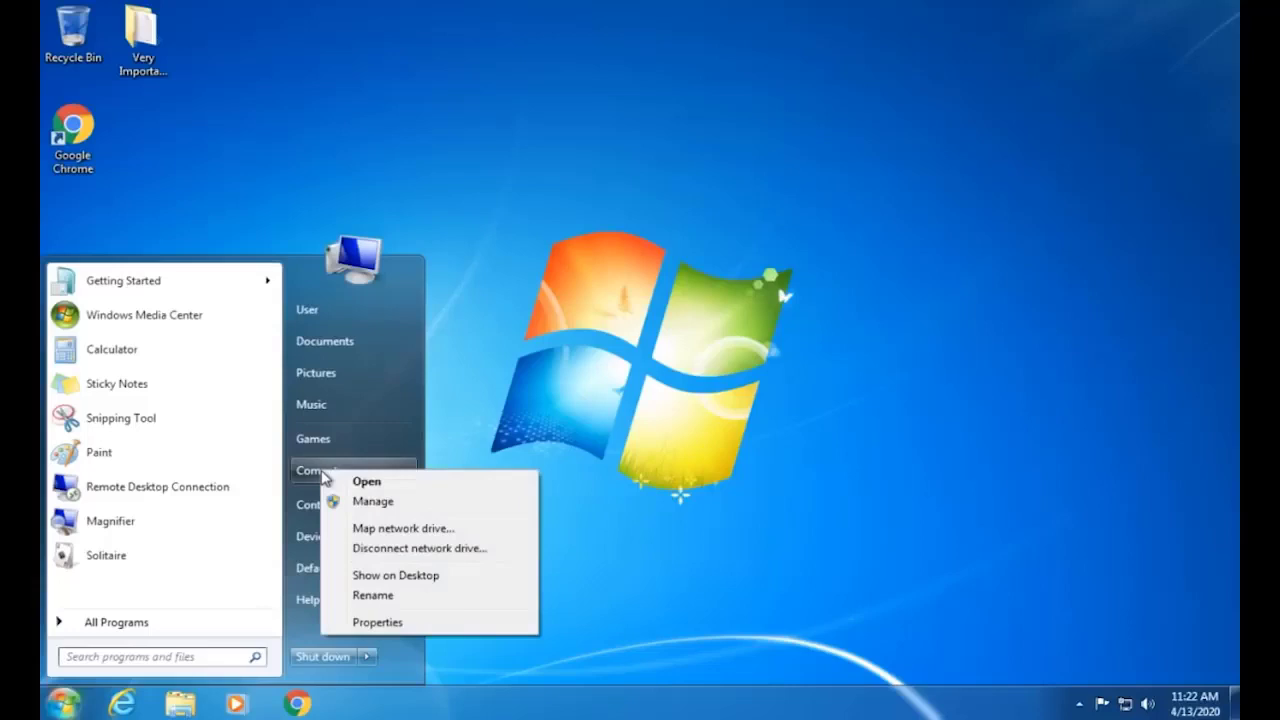
{"action": "left_click", "coordinate": [360, 622]}
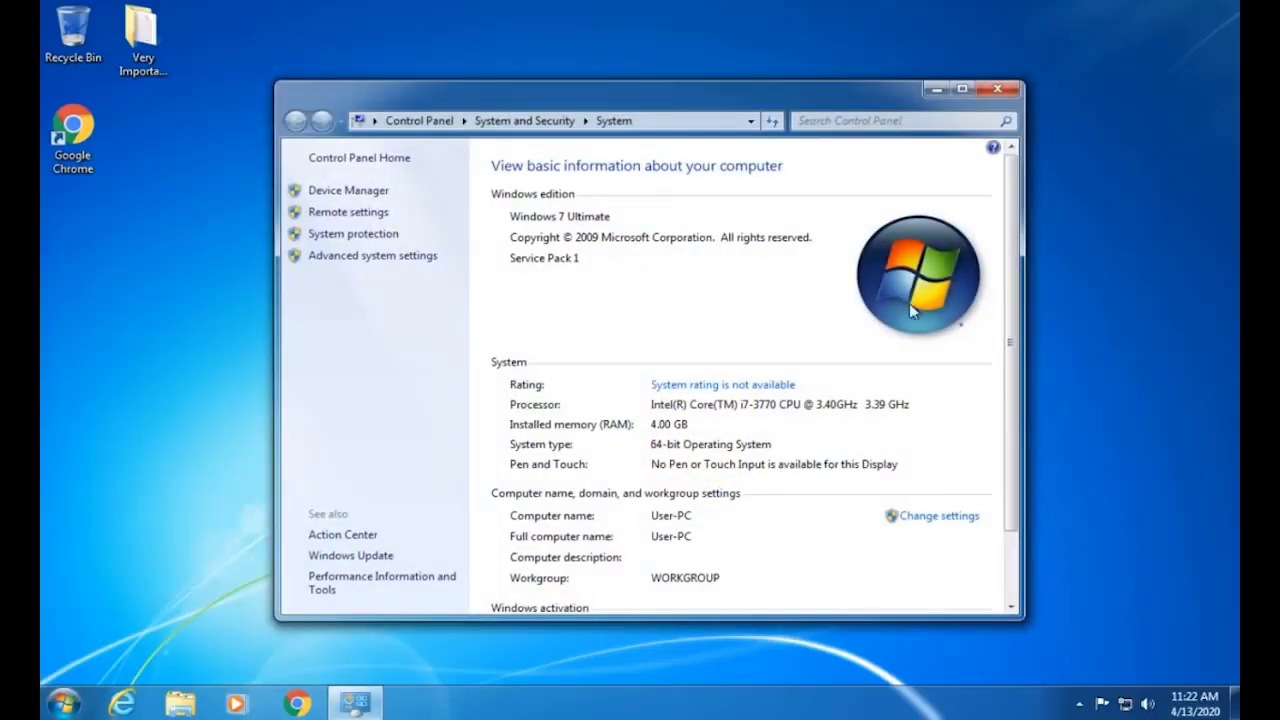
{"action": "left_click_drag", "start_coordinate": [1009, 341], "coordinate": [1013, 463]}
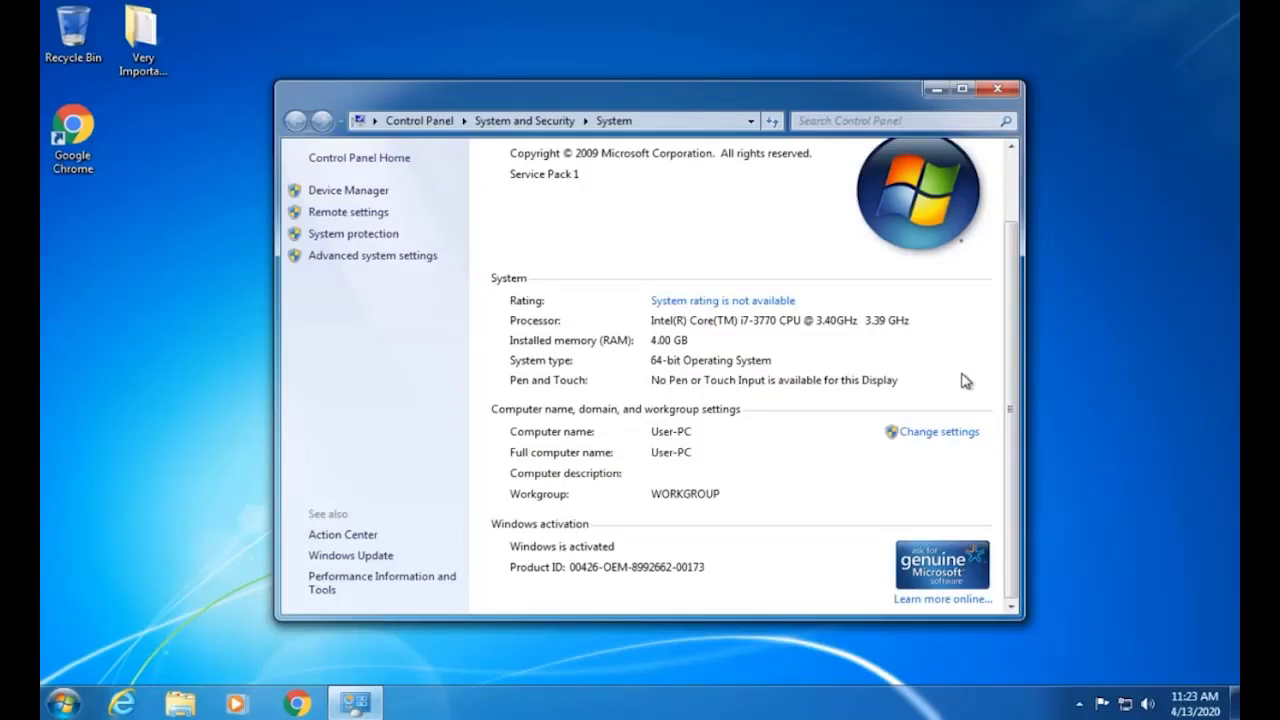
{"action": "scroll", "coordinate": [1008, 410], "scroll_direction": "up", "scroll_amount": 2}
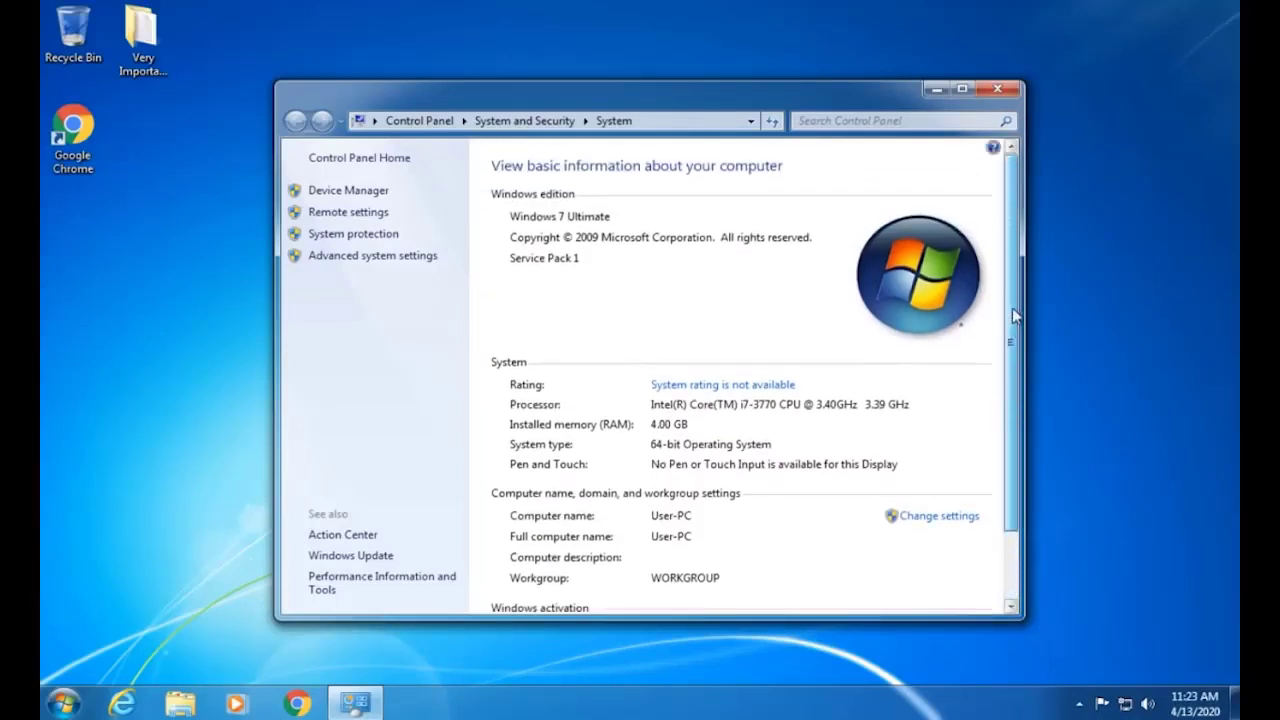
{"action": "key", "text": "alt+F4"}
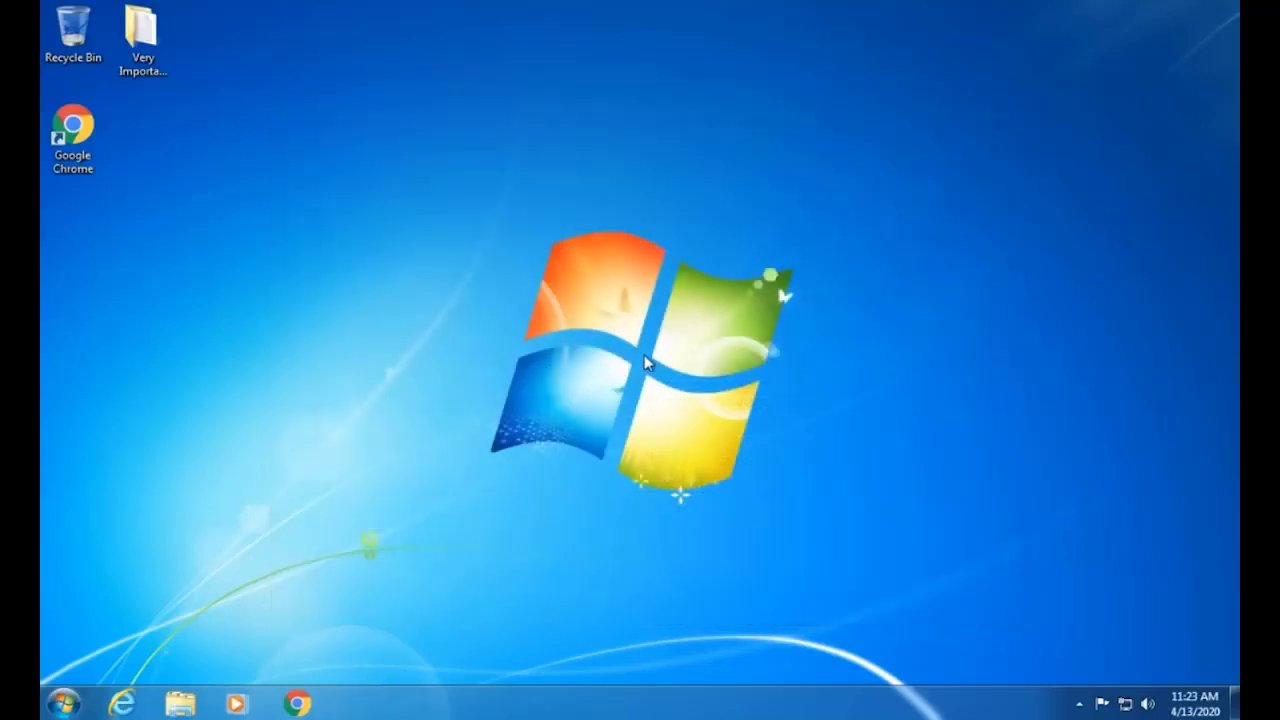
- Search Google in Chrome for 'Download WIndows 10 ISO'
{"action": "left_click", "coordinate": [297, 704]}
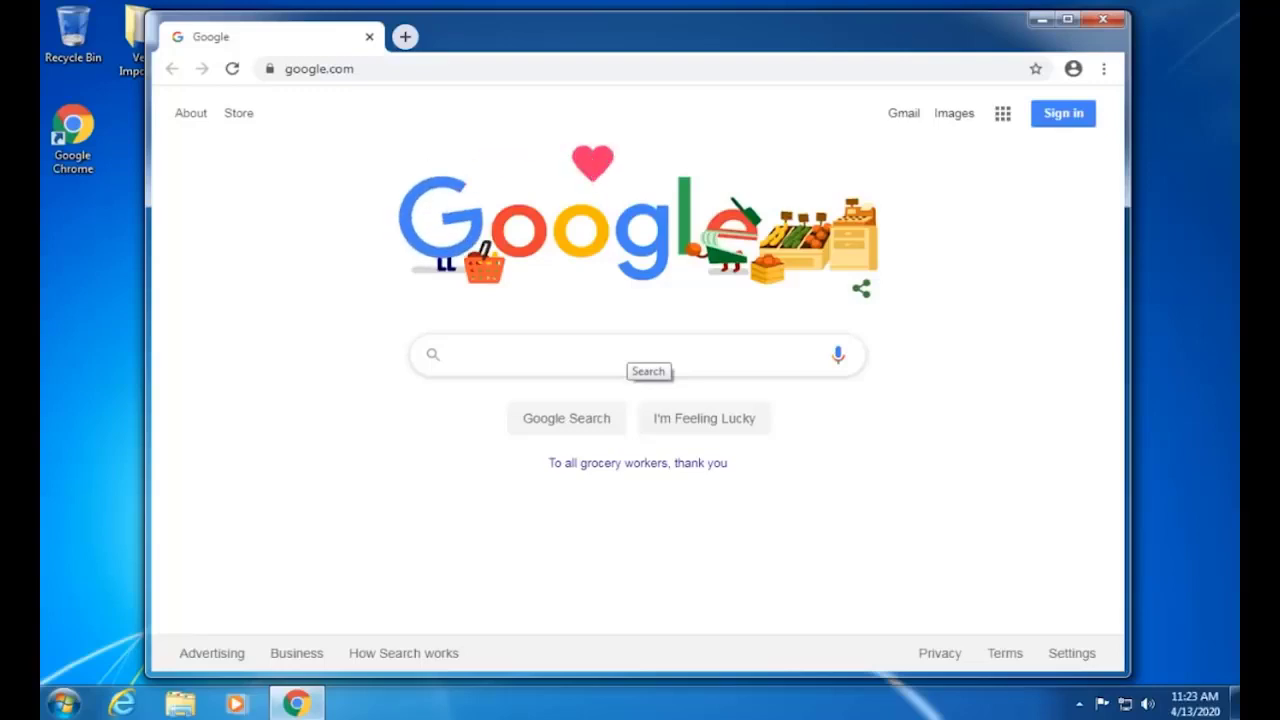
{"action": "type", "text": "Download WIndows 1"}
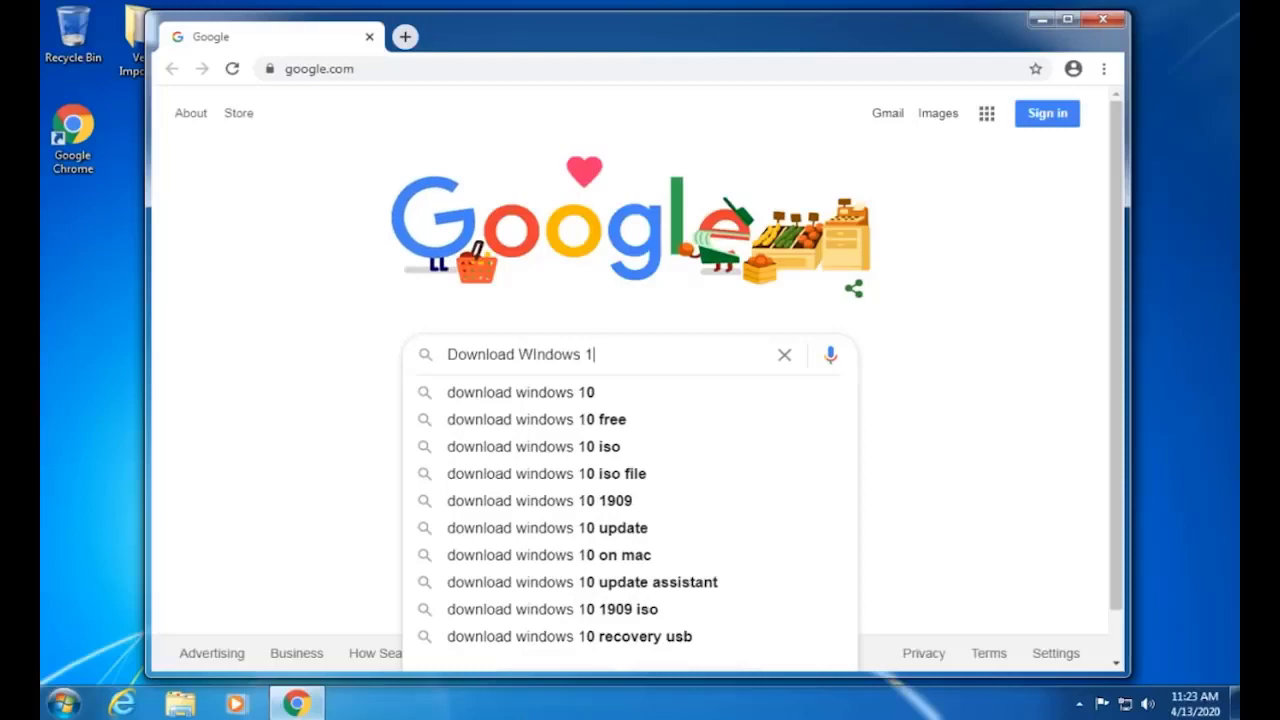
{"action": "type", "text": "0 ISO"}
{"action": "key", "text": "Return"}
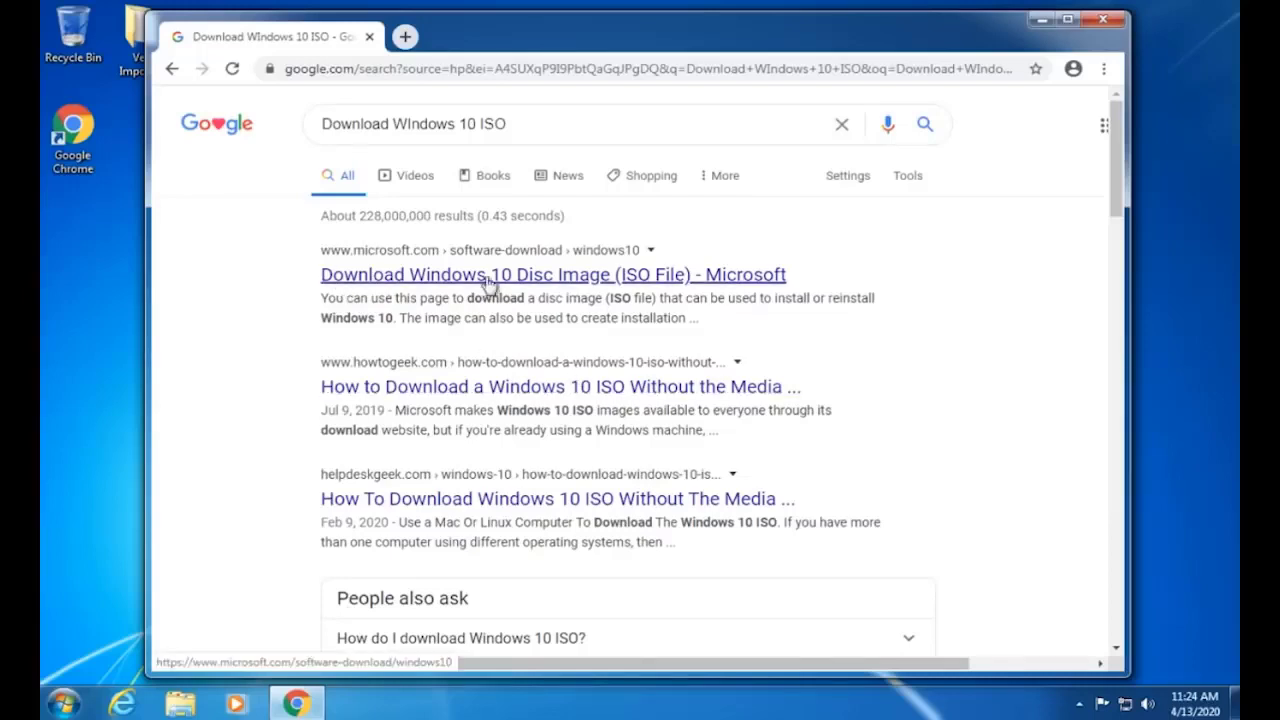
- Download the media creation tool from Microsoft's Windows 10 page and run MediaCreationTool.exe
{"action": "left_click", "coordinate": [578, 279]}
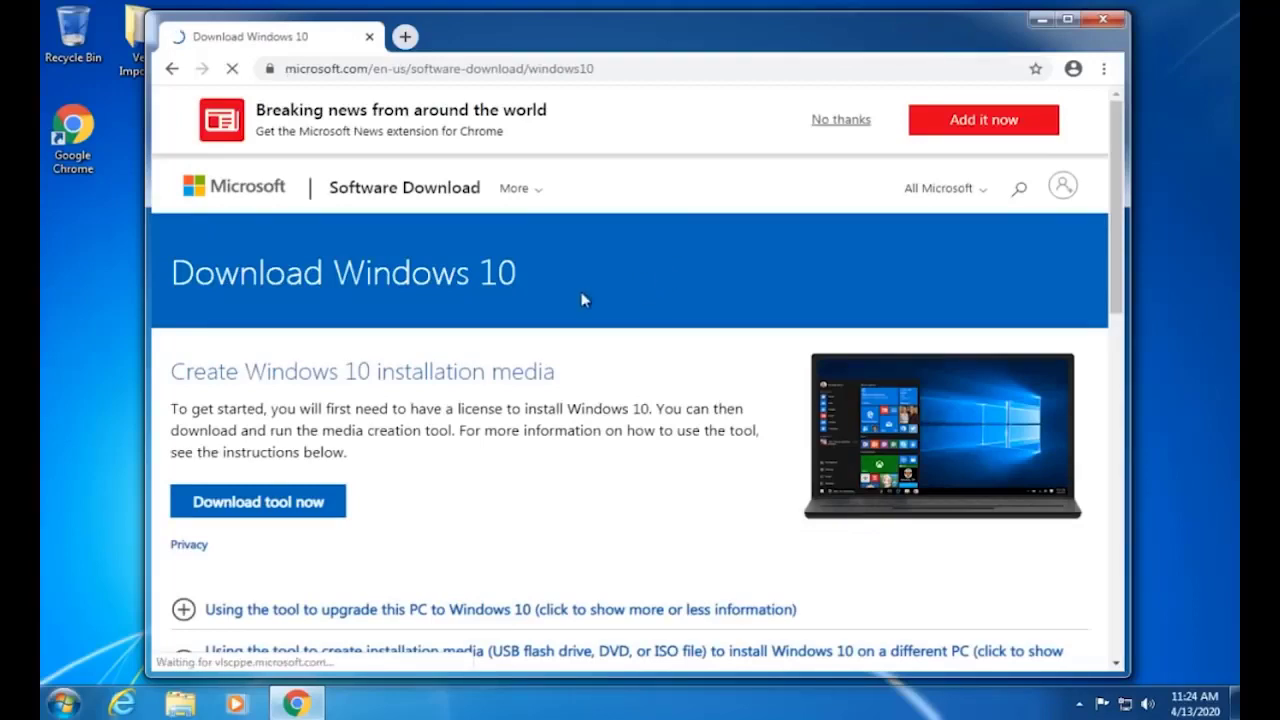
{"action": "left_click_drag", "start_coordinate": [170, 372], "coordinate": [565, 380]}
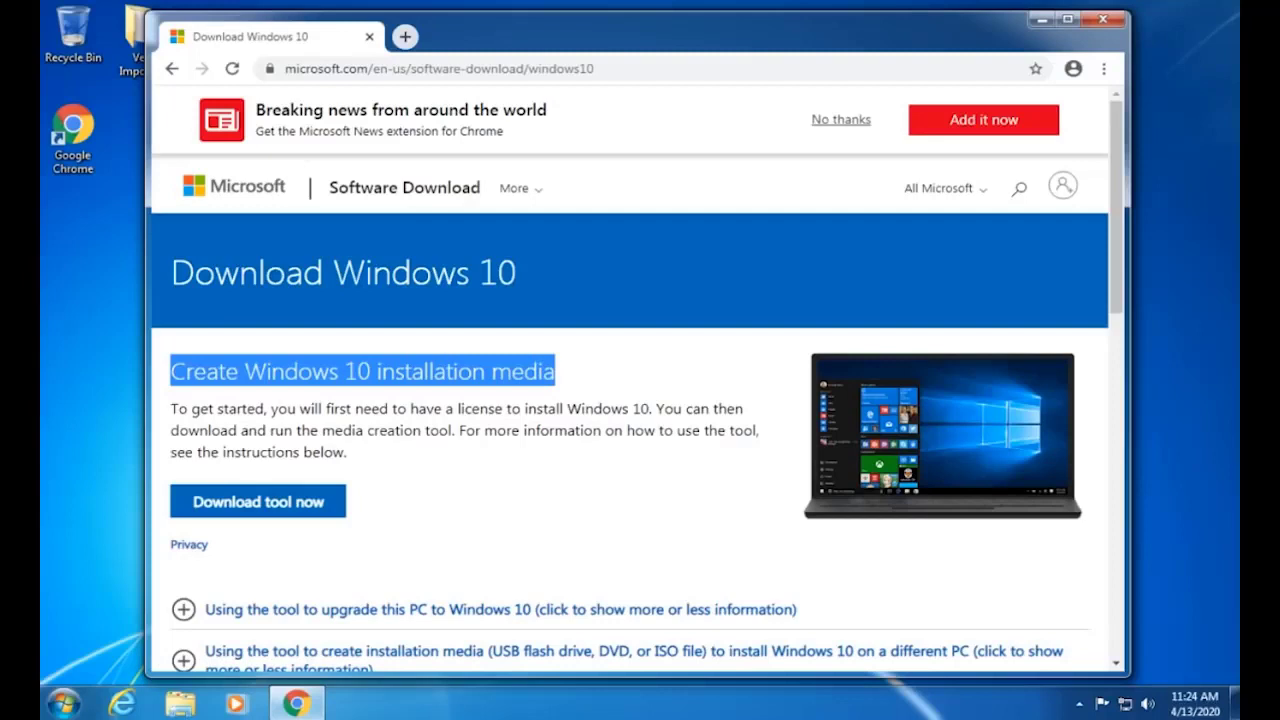
{"action": "left_click", "coordinate": [261, 503]}
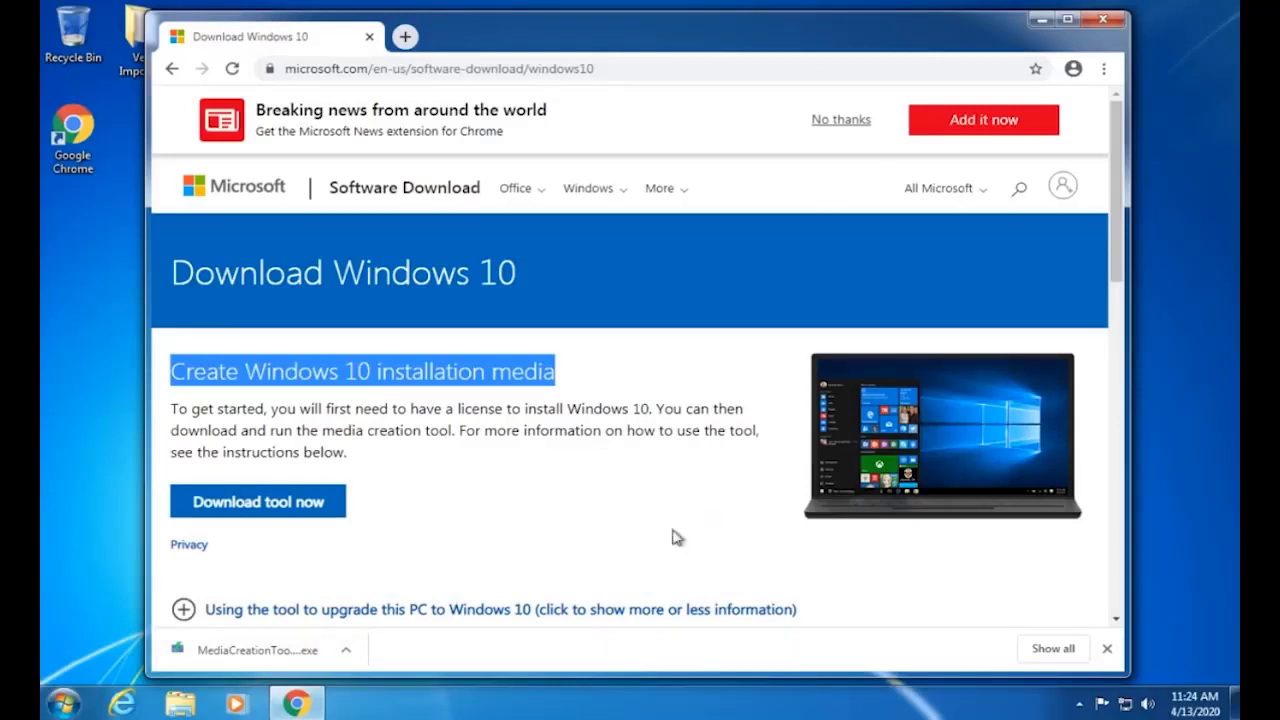
{"action": "left_click", "coordinate": [250, 650]}
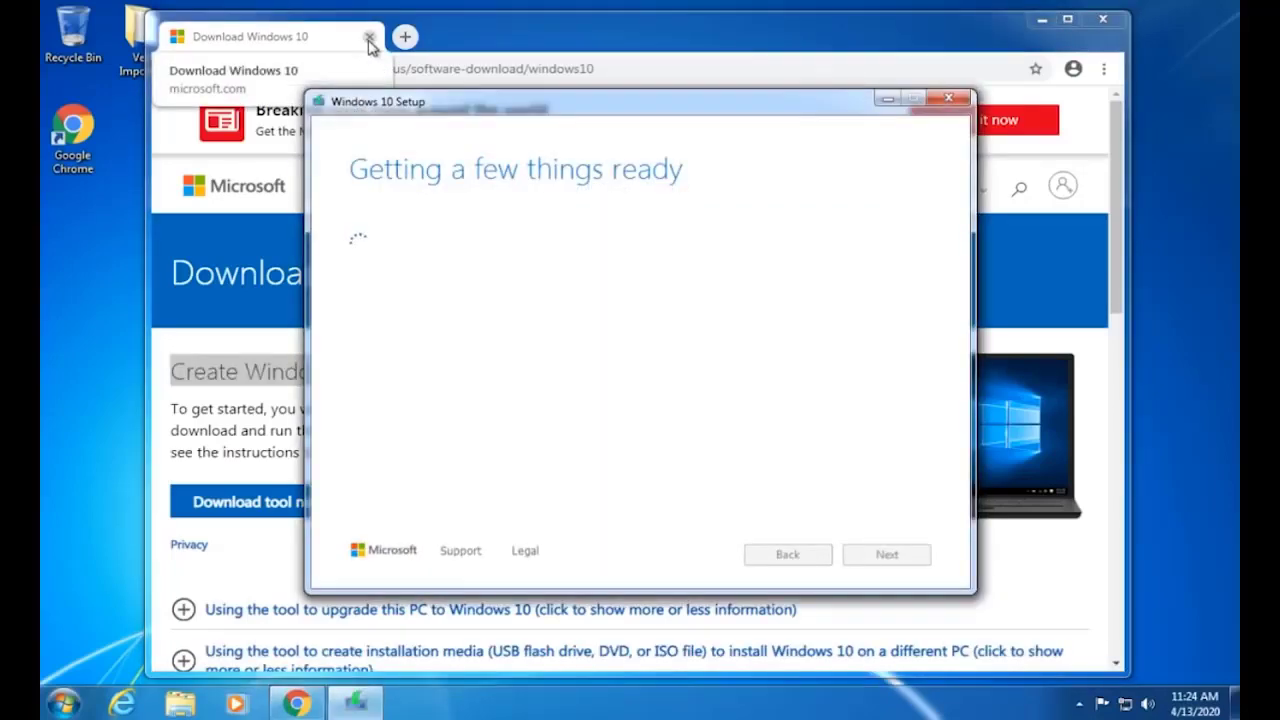
- Close the Chrome window while setup gets things ready
{"action": "left_click", "coordinate": [369, 38]}
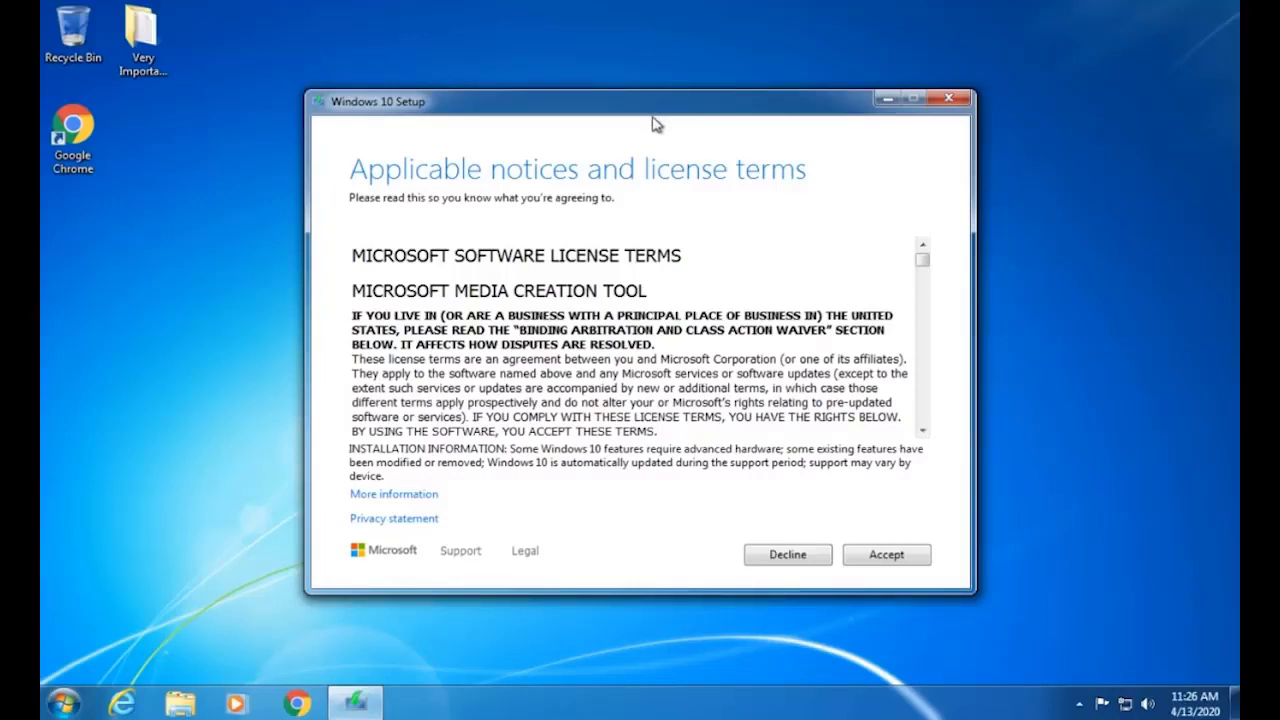
- Accept the license terms and continue with 'Upgrade this PC now'
{"action": "left_click", "coordinate": [894, 557]}
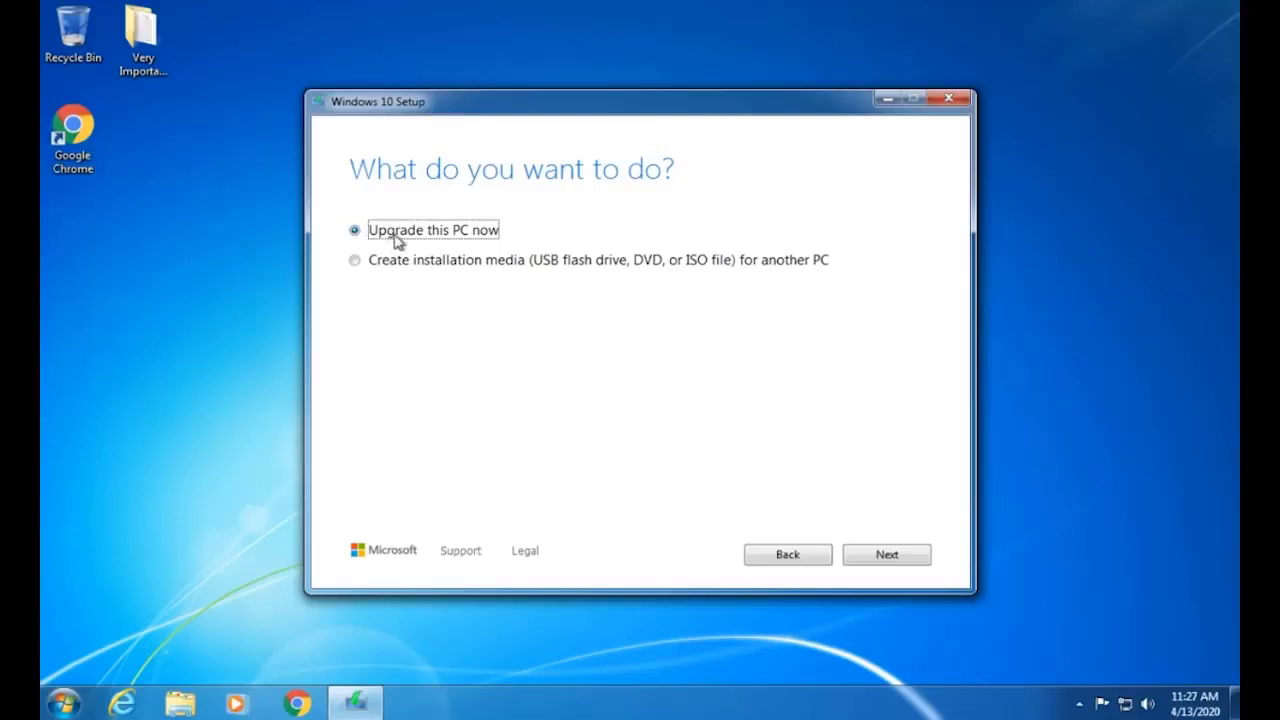
{"action": "left_click", "coordinate": [886, 556]}
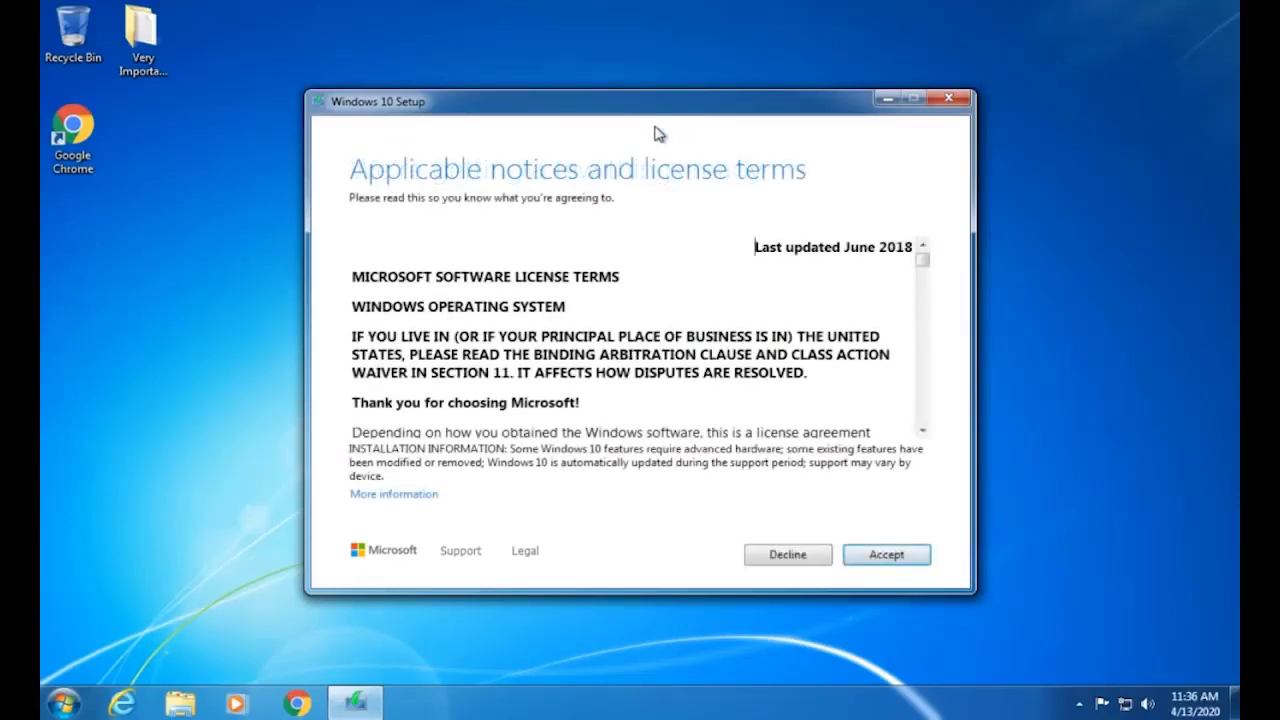
- Accept the applicable notices and license terms again after setup restarts
{"action": "left_click", "coordinate": [884, 553]}
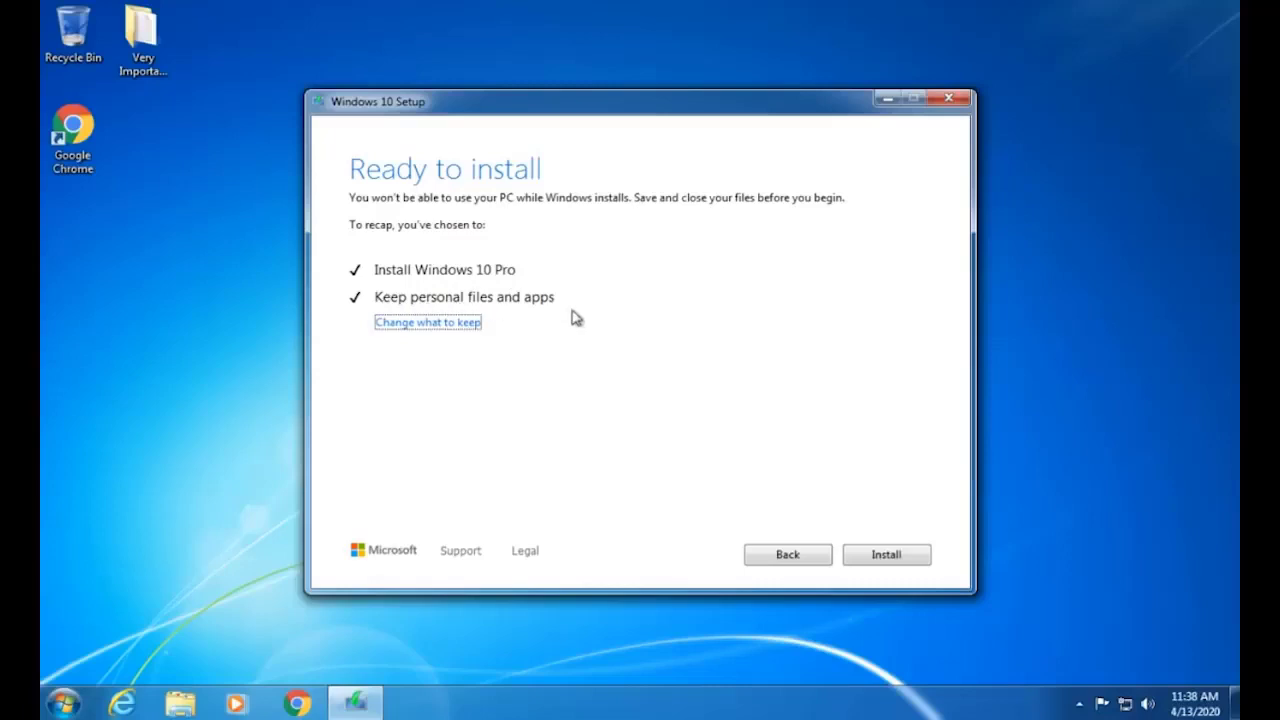
- On the Ready to install summary, choose 'Change what to keep'
{"action": "left_click", "coordinate": [388, 328]}
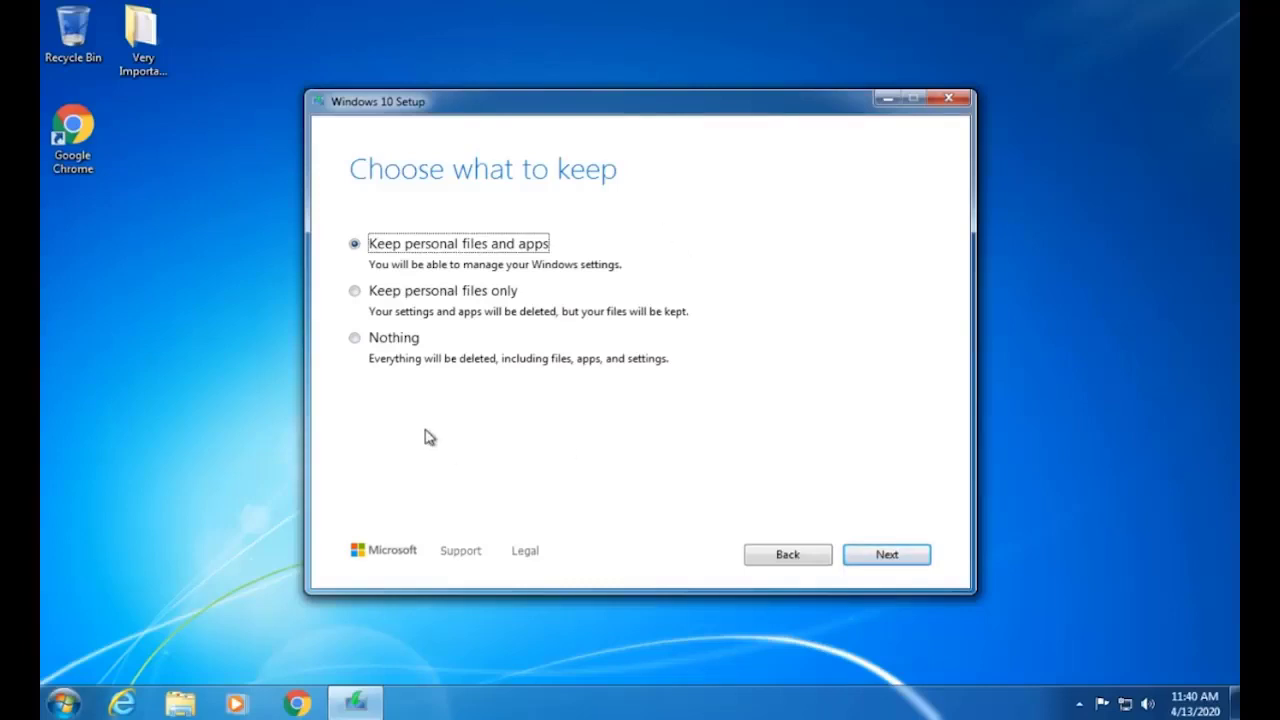
- Select 'Keep personal files and apps' and continue to the install summary
{"action": "left_click", "coordinate": [355, 339]}
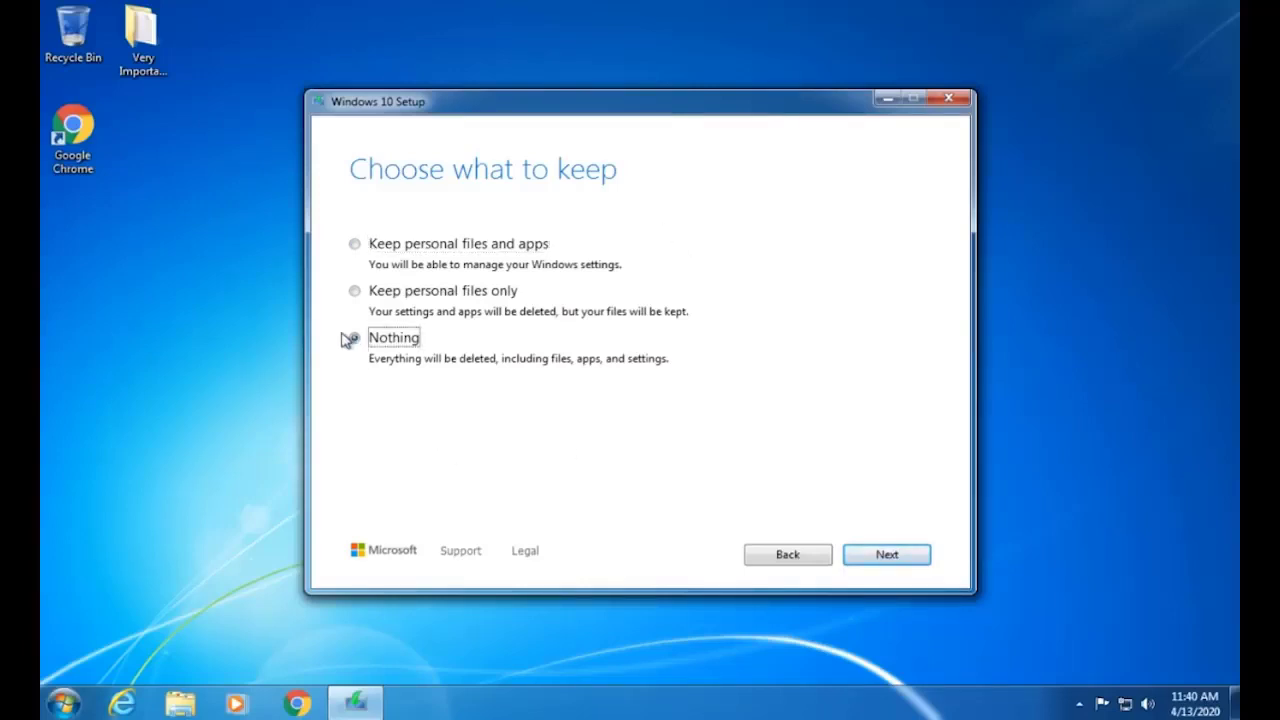
{"action": "left_click", "coordinate": [355, 292]}
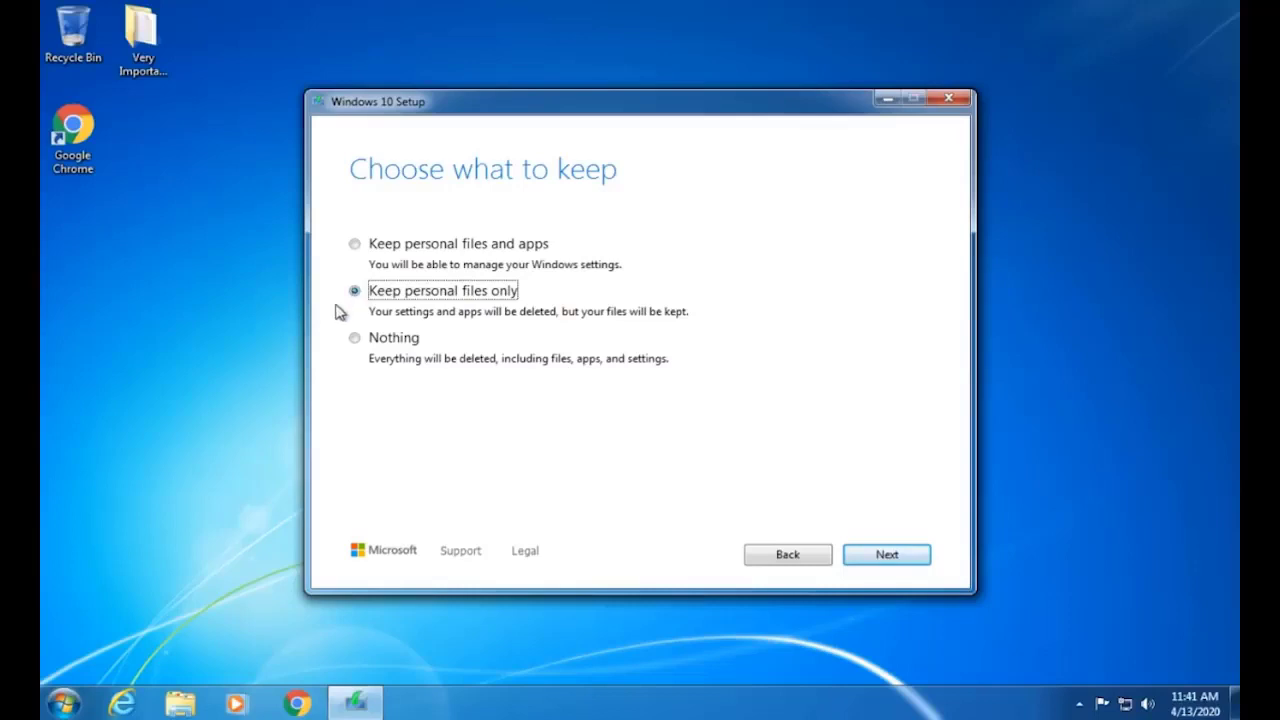
{"action": "left_click", "coordinate": [355, 247]}
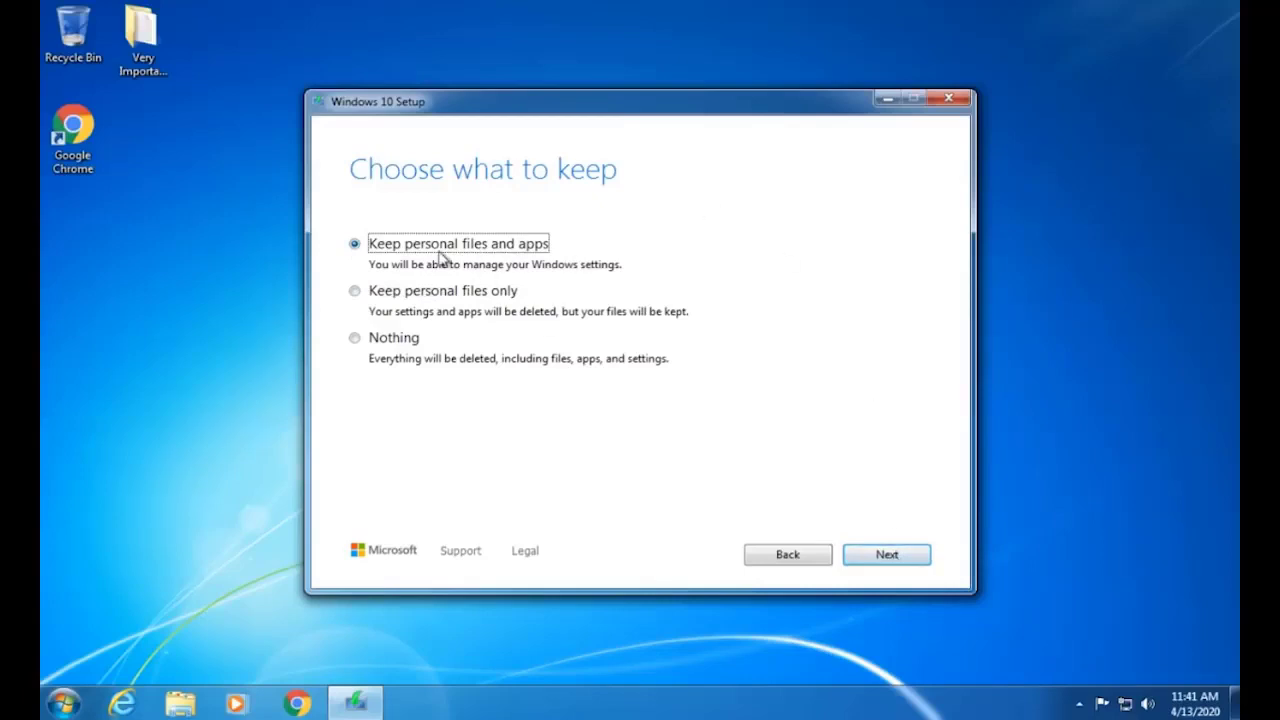
{"action": "left_click", "coordinate": [880, 558]}
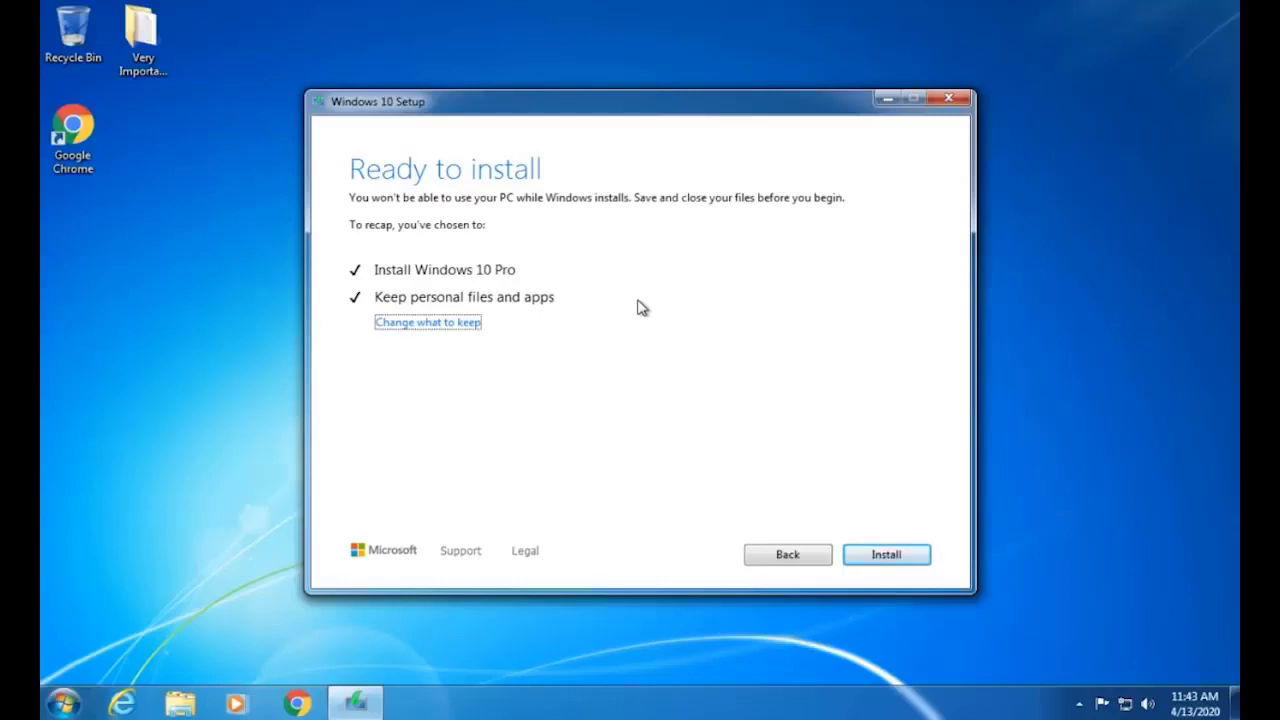
- Install Windows 10 Pro, keeping personal files and apps
{"action": "left_click", "coordinate": [888, 555]}
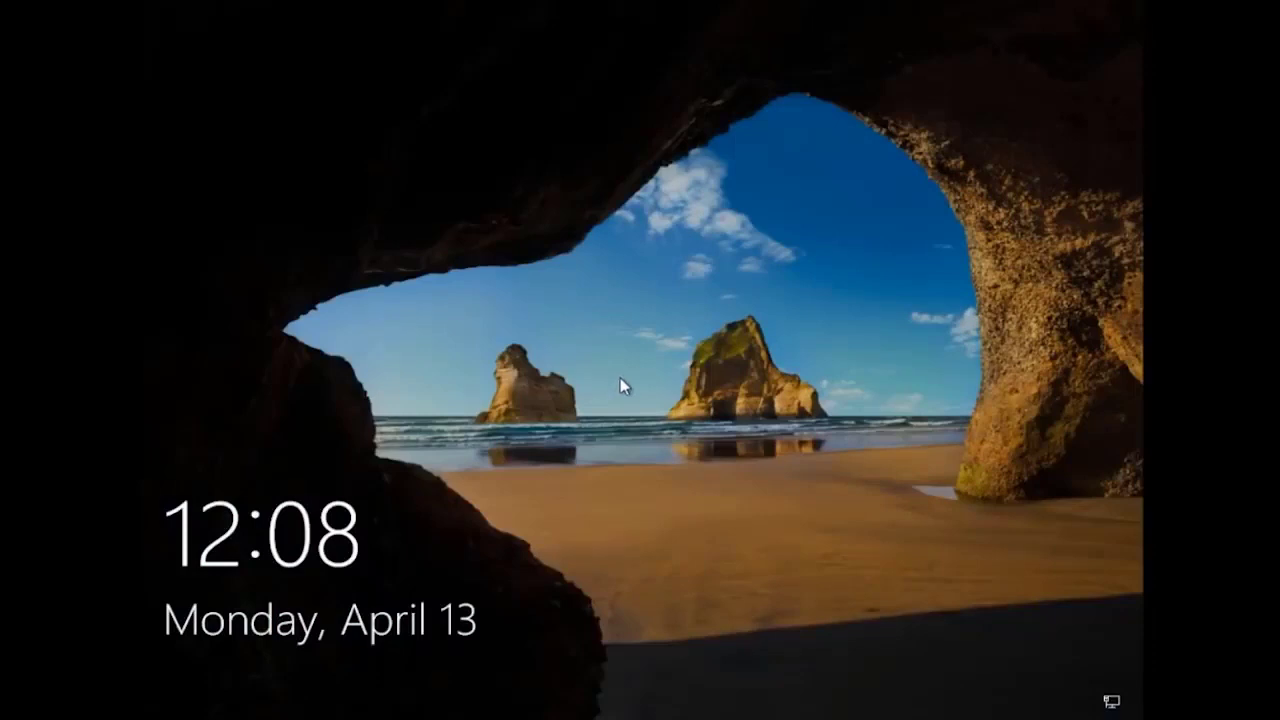
- Dismiss the lock screen and sign in with the account password
{"action": "left_click", "coordinate": [621, 416]}
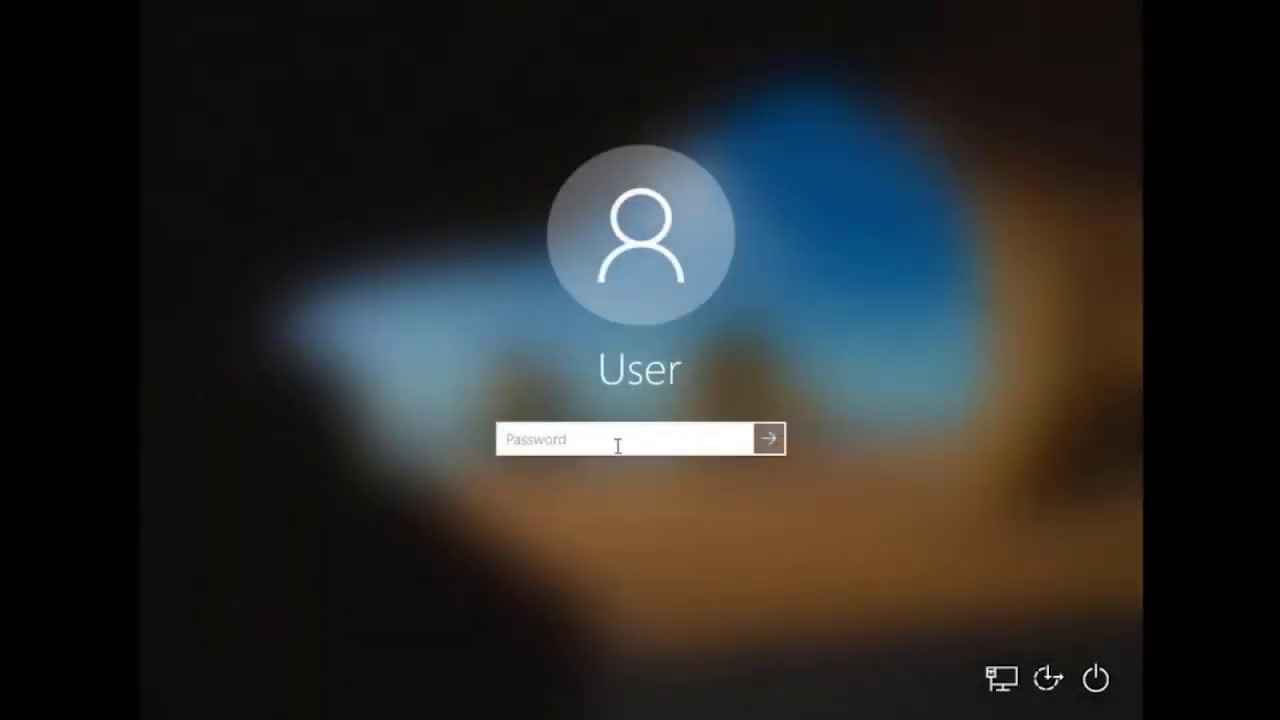
{"action": "type", "text": "1"}
{"action": "key", "text": "Return"}
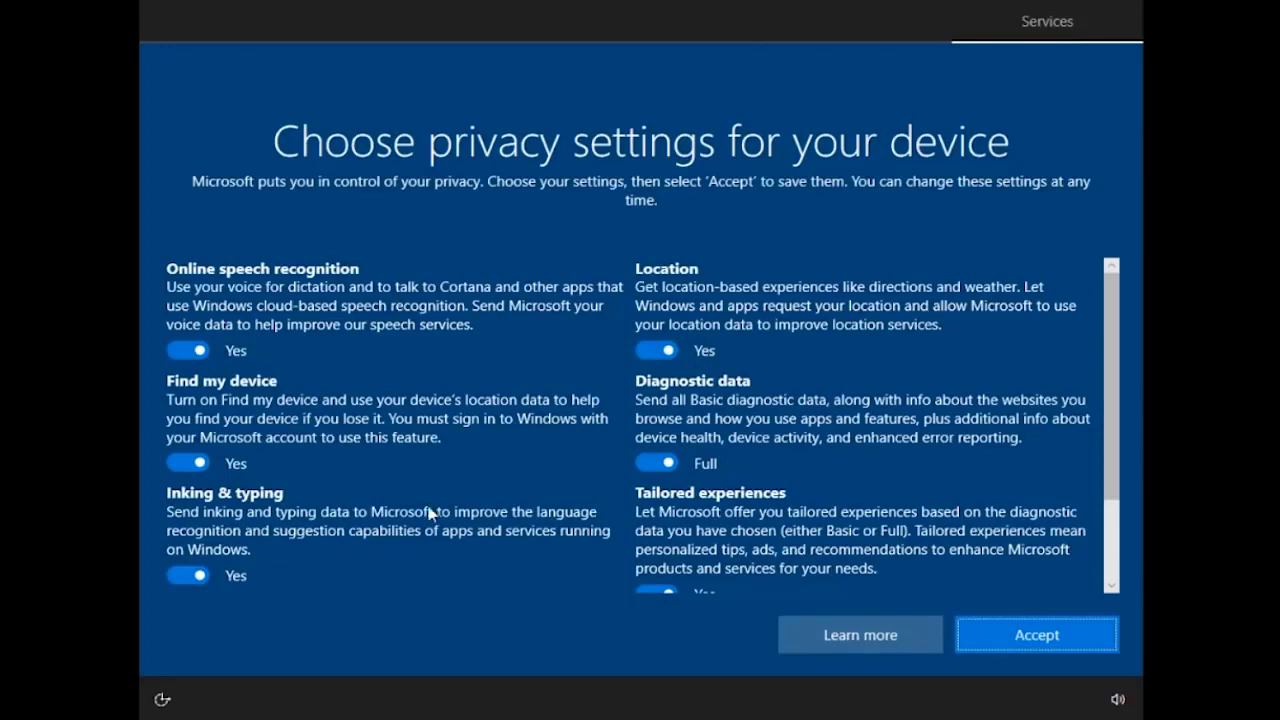
- Turn off speech recognition, location and other privacy options, then accept to reach the desktop
{"action": "left_click", "coordinate": [187, 350]}
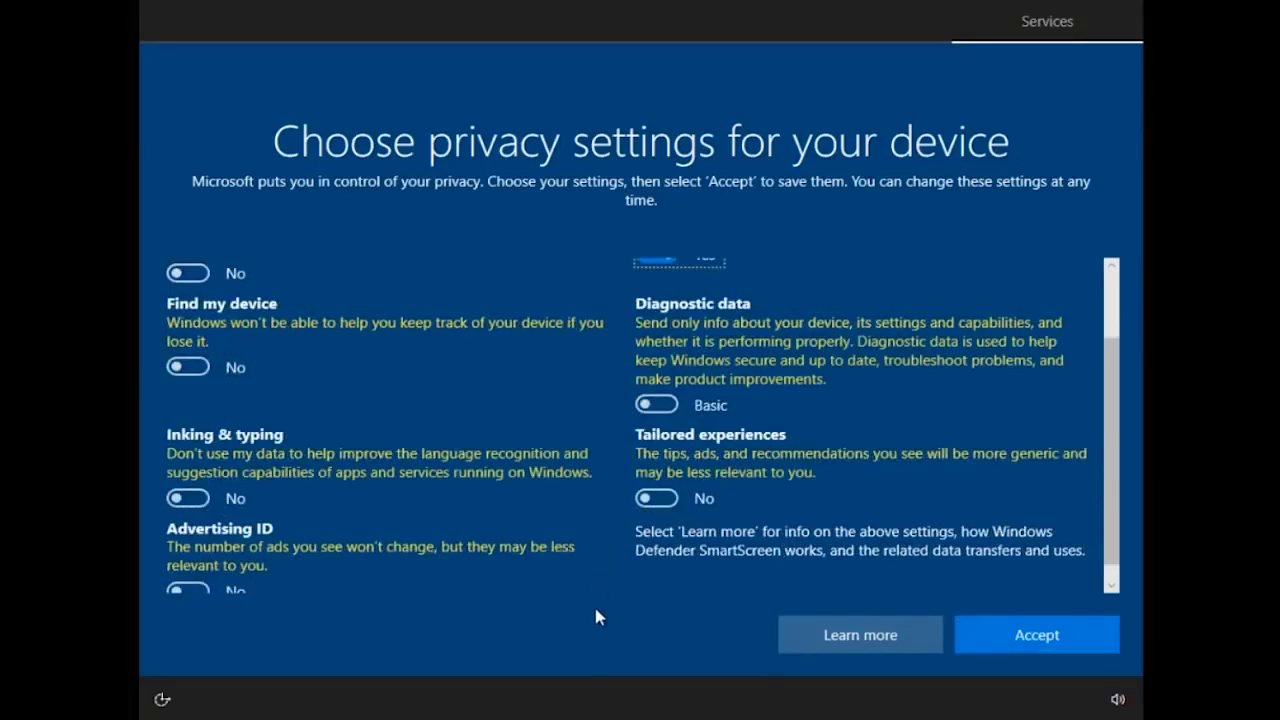
{"action": "scroll", "coordinate": [591, 480], "scroll_direction": "up", "scroll_amount": 2}
{"action": "left_click", "coordinate": [655, 332]}
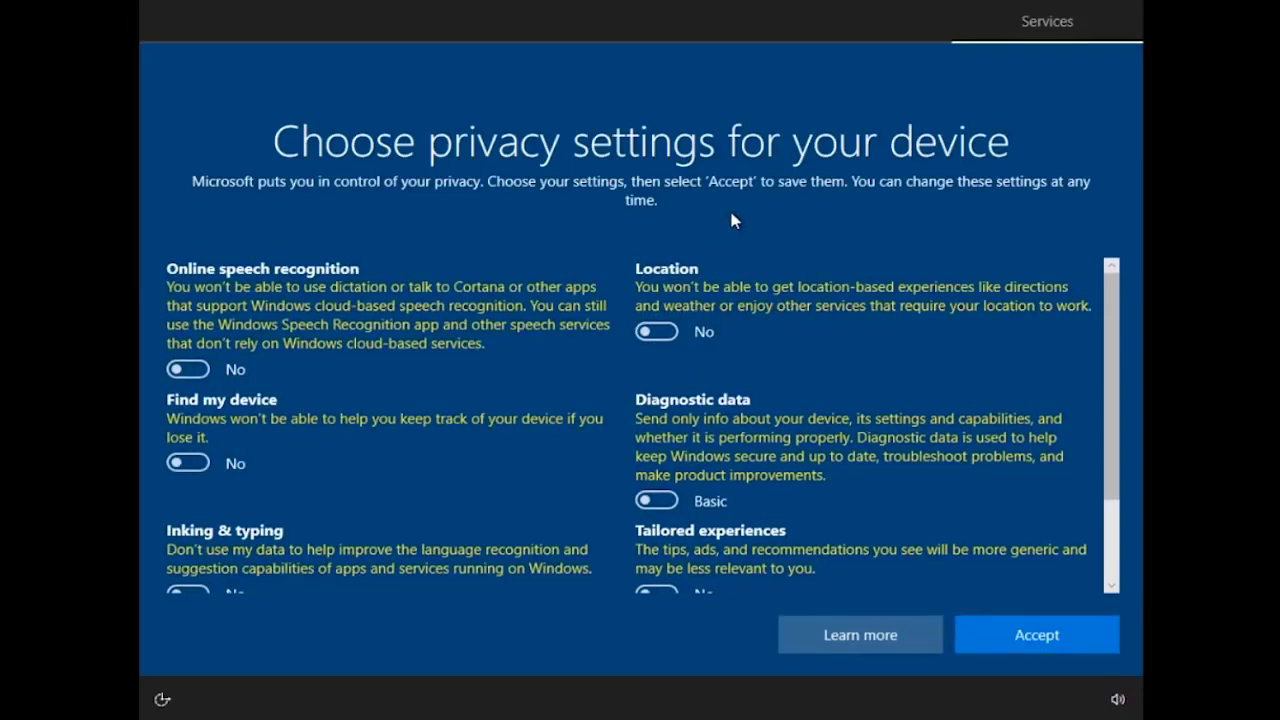
{"action": "left_click_drag", "start_coordinate": [1114, 314], "coordinate": [1125, 275]}
{"action": "left_click", "coordinate": [1036, 634]}
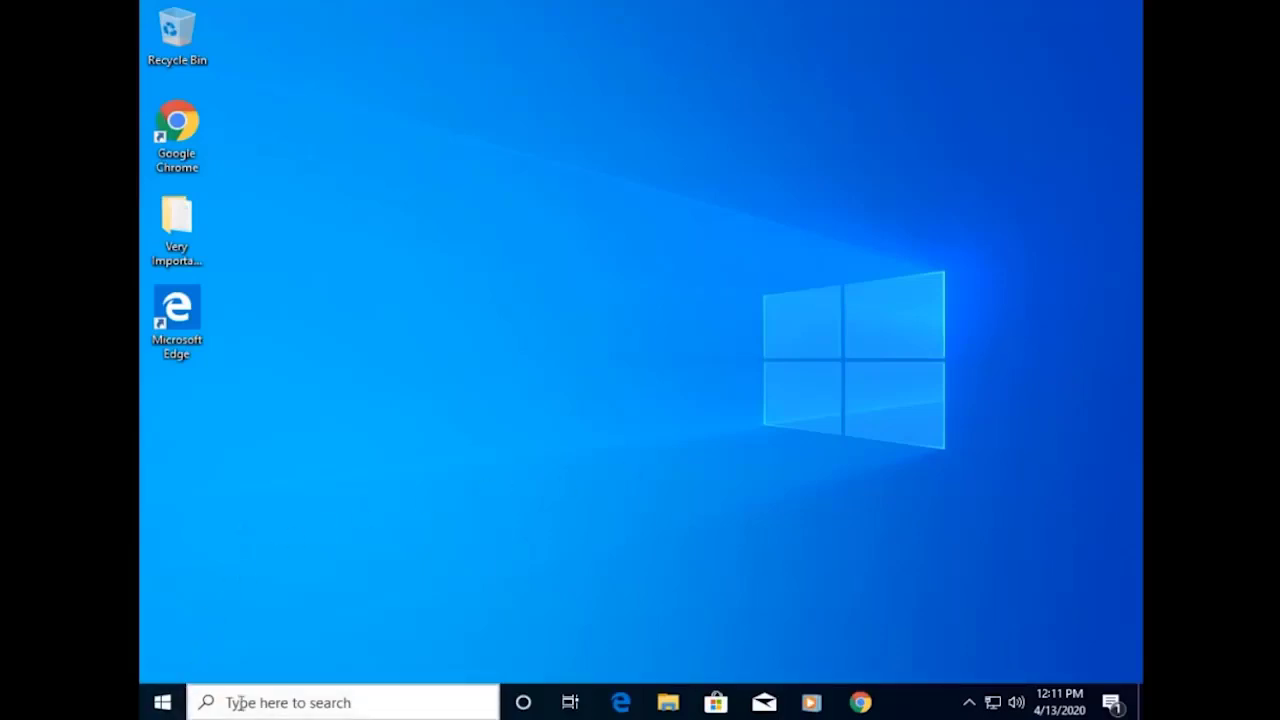
{"action": "left_click", "coordinate": [162, 702]}
{"action": "left_click", "coordinate": [148, 614]}
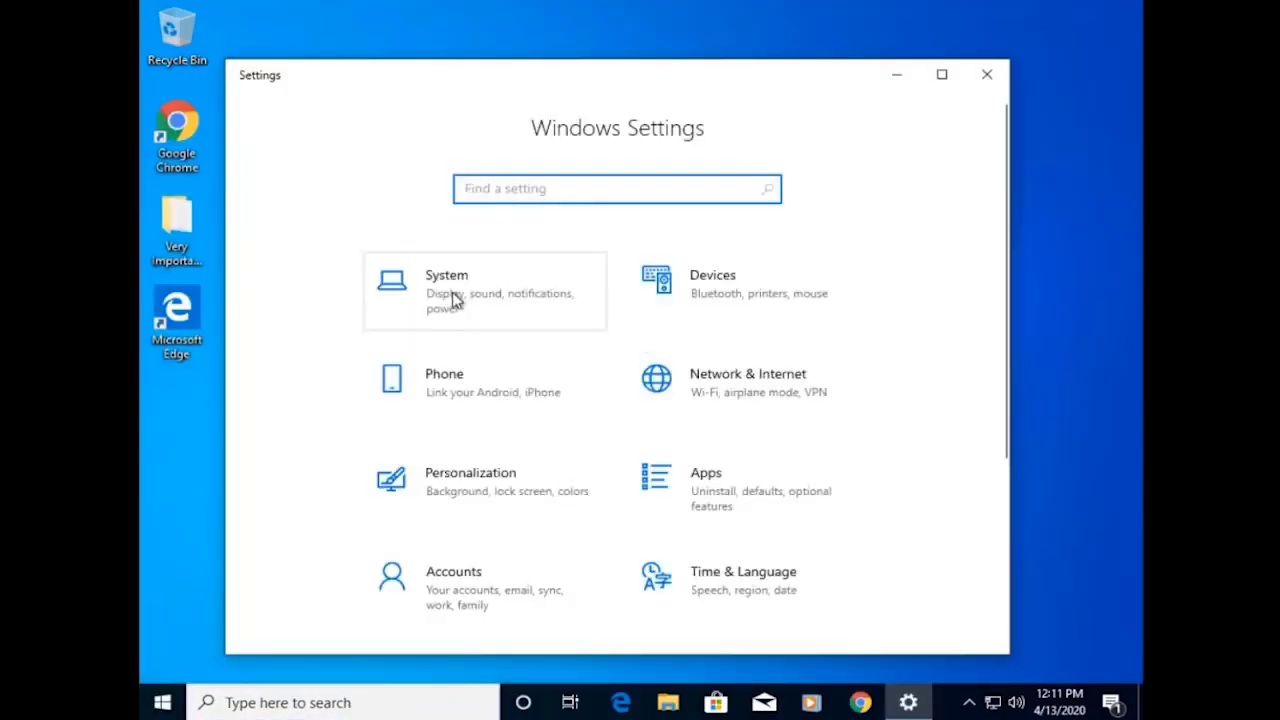
{"action": "left_click", "coordinate": [452, 298]}
{"action": "scroll", "coordinate": [364, 597], "scroll_direction": "down", "scroll_amount": 3}
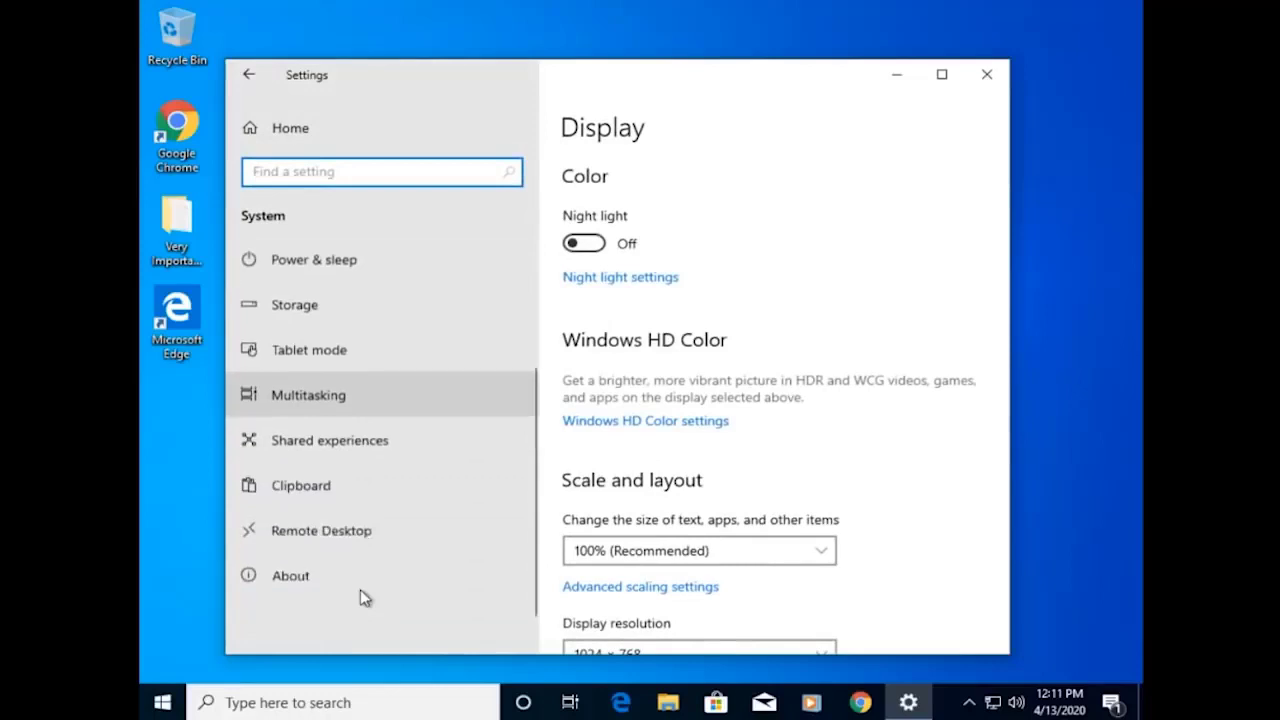
{"action": "left_click", "coordinate": [299, 555]}
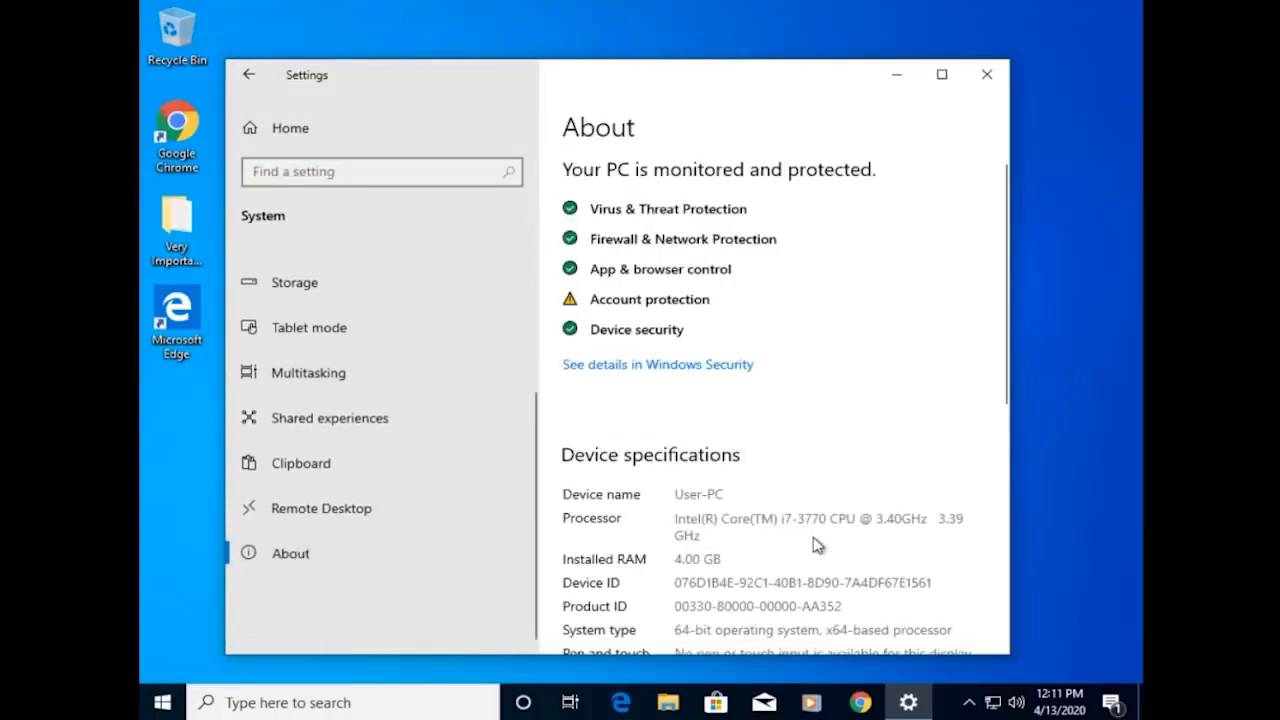
{"action": "scroll", "coordinate": [812, 544], "scroll_direction": "down", "scroll_amount": 10}
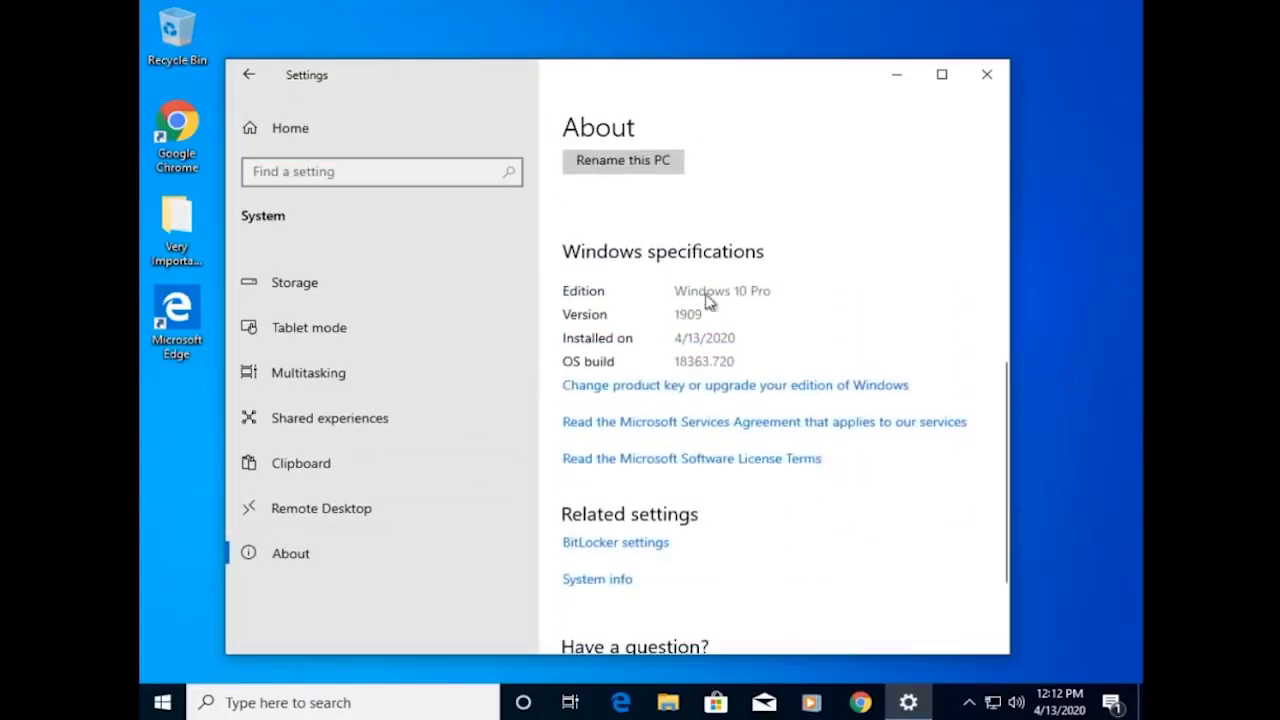
{"action": "left_click", "coordinate": [375, 125]}
{"action": "scroll", "coordinate": [543, 297], "scroll_direction": "down", "scroll_amount": 5}
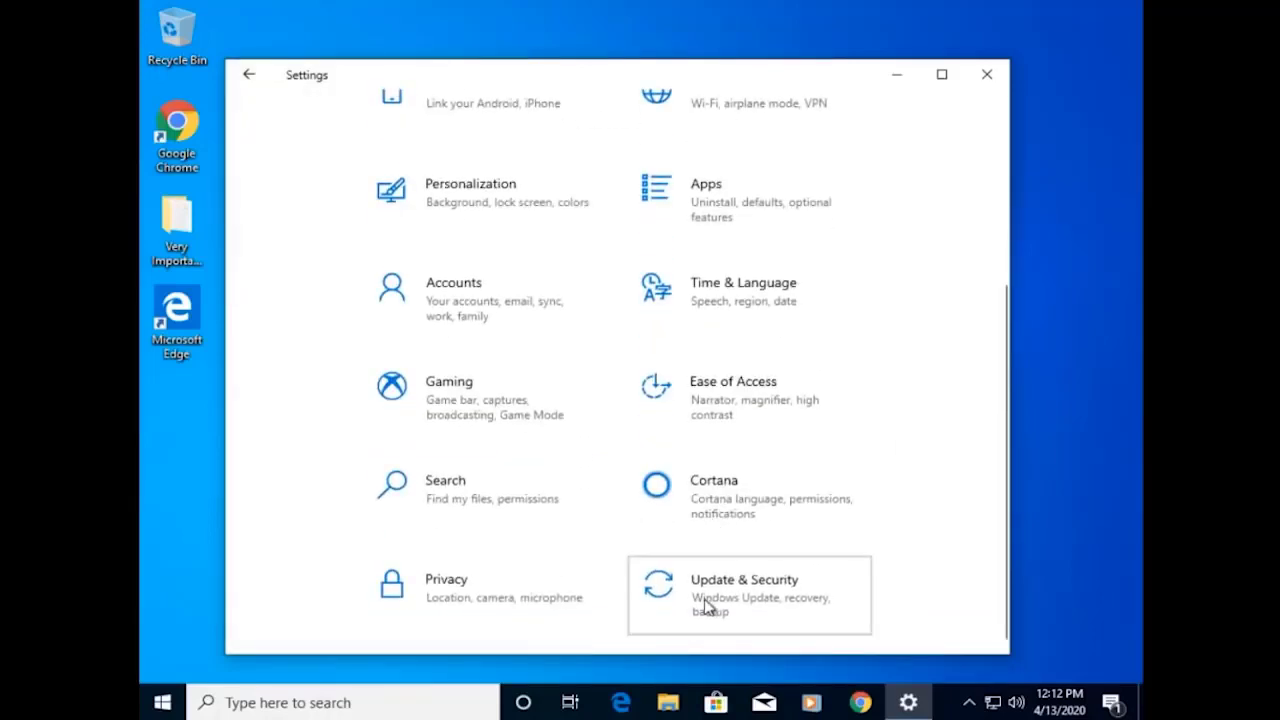
{"action": "left_click", "coordinate": [676, 570]}
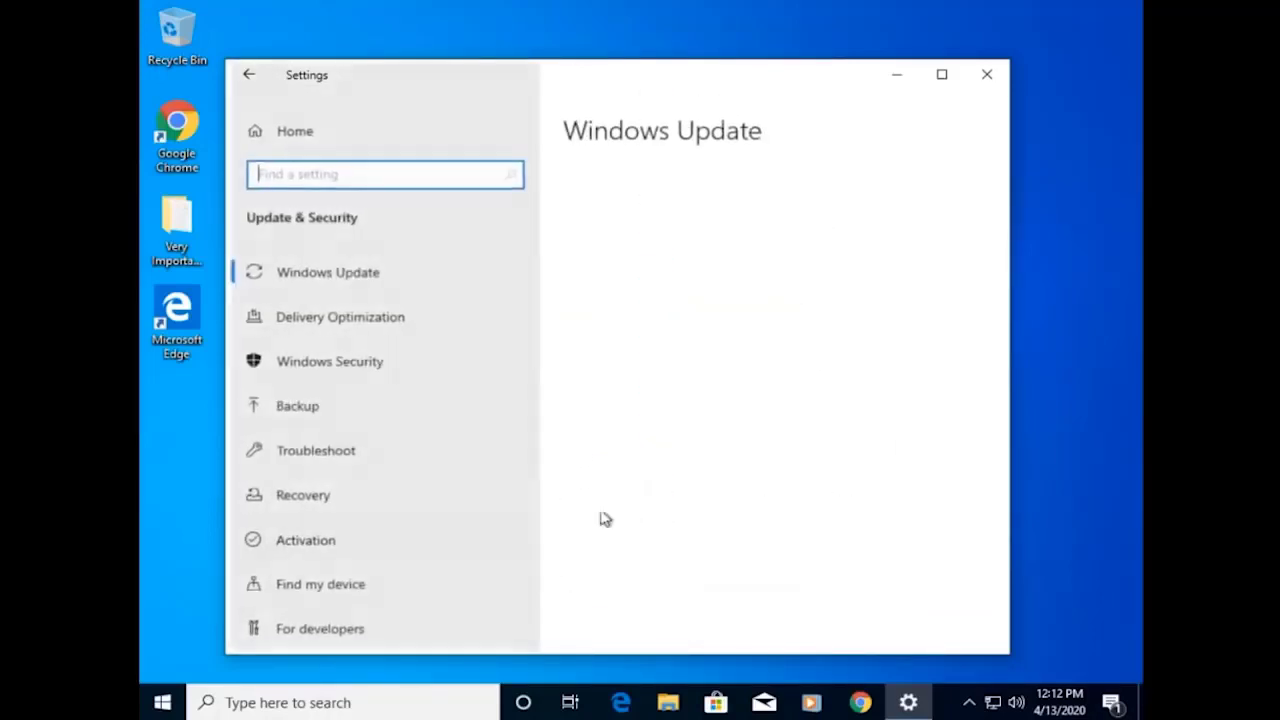
{"action": "left_click", "coordinate": [329, 545]}
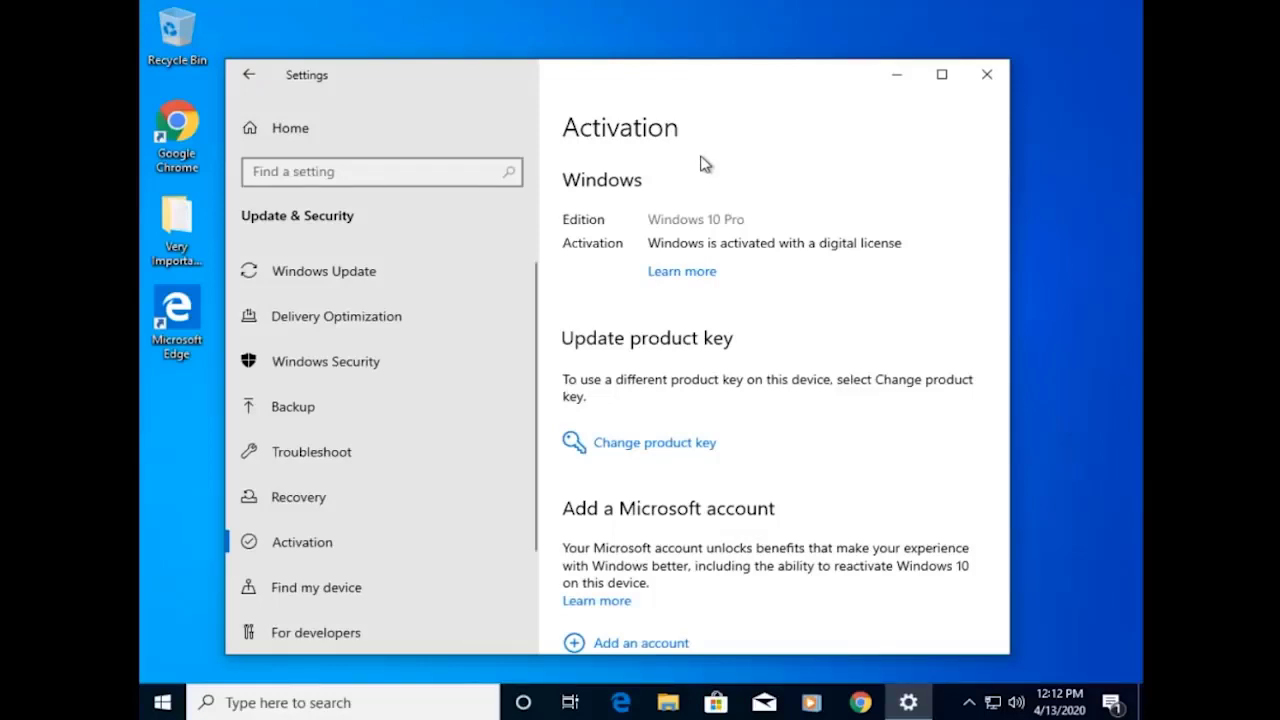
{"action": "left_click", "coordinate": [986, 74]}
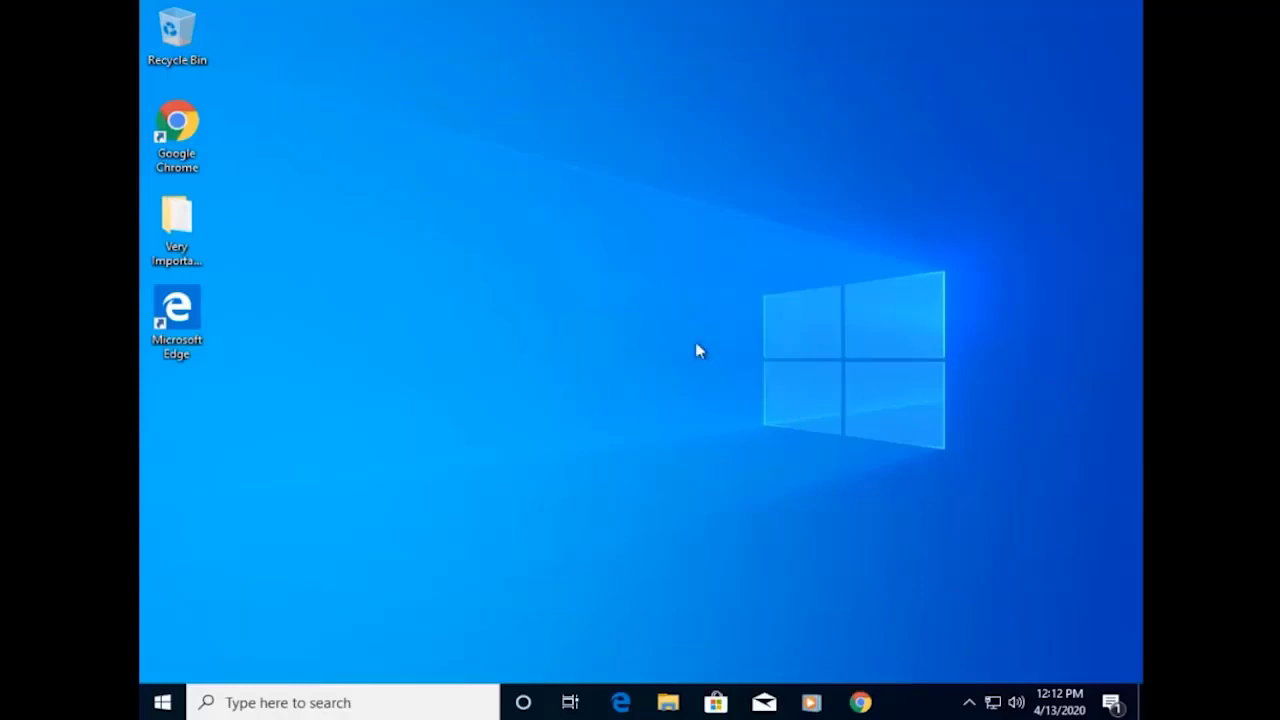
- Refresh the Windows 10 desktop using Refresh in the desktop's context menu
{"action": "right_click", "coordinate": [630, 301]}
{"action": "left_click", "coordinate": [650, 356]}
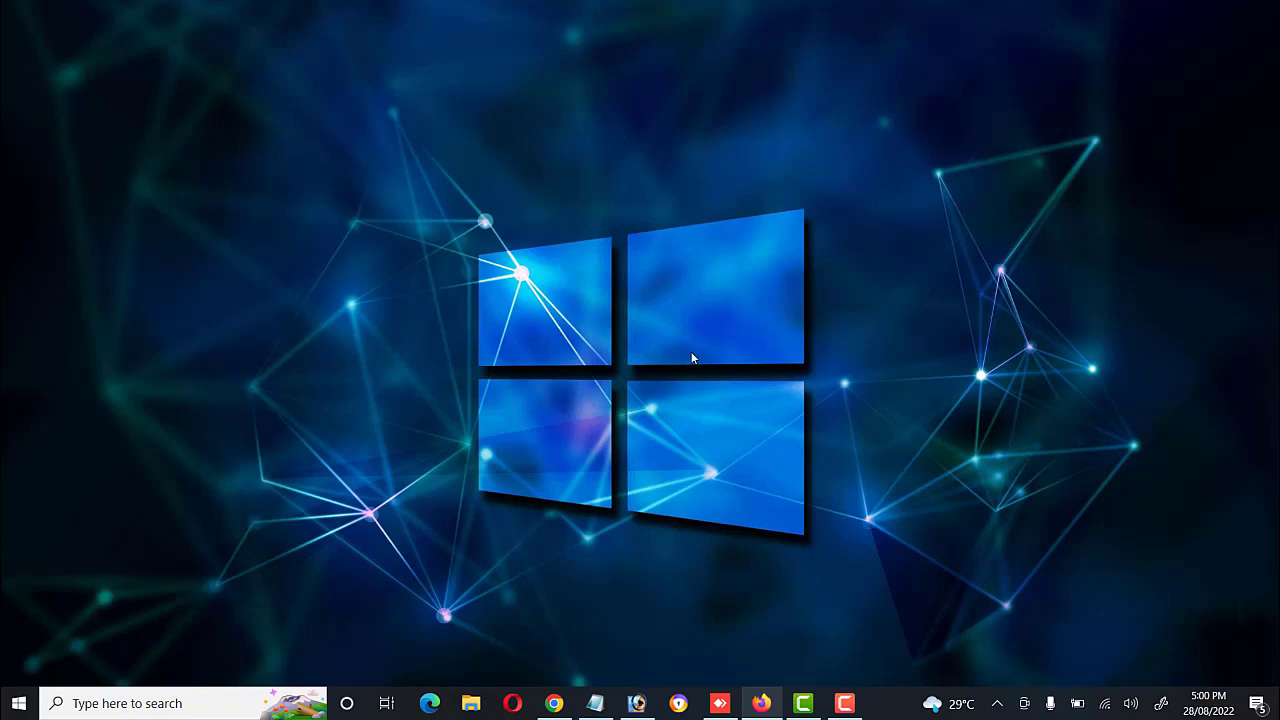
- Toggle View > Show desktop icons from the desktop's context menu
{"action": "right_click", "coordinate": [485, 117]}
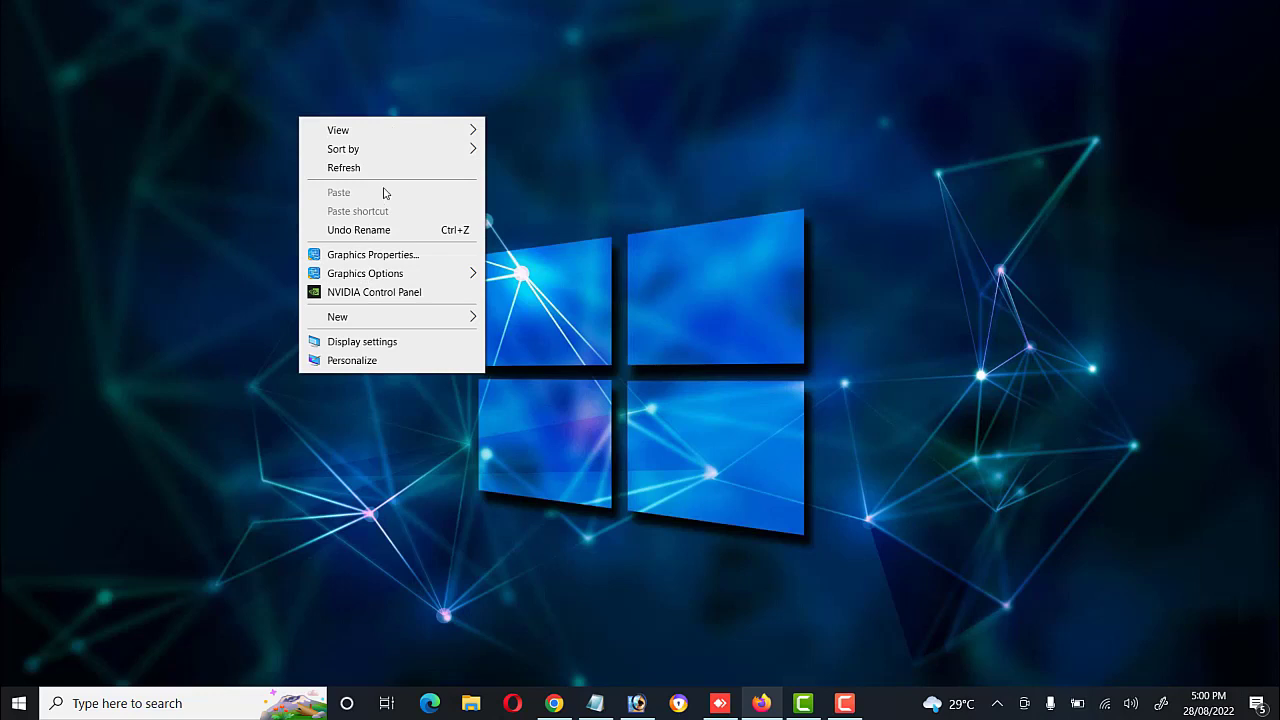
{"action": "mouse_move", "coordinate": [395, 131]}
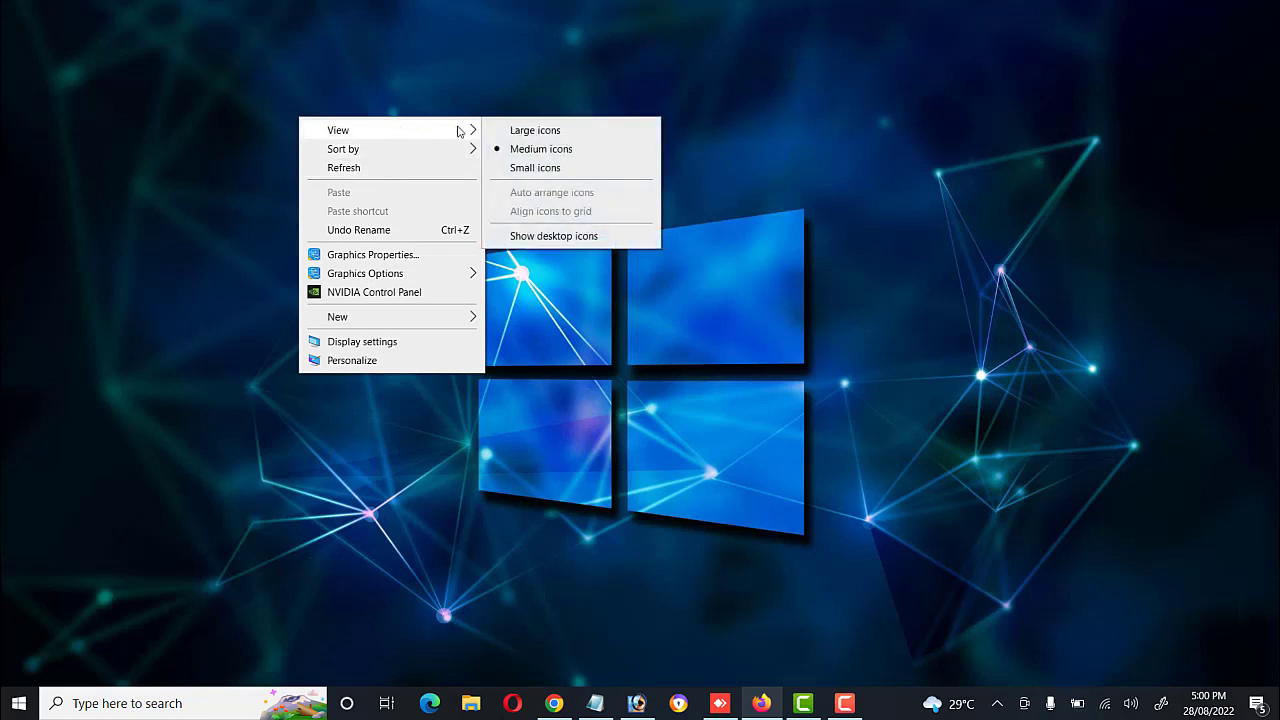
{"action": "left_click", "coordinate": [519, 236]}
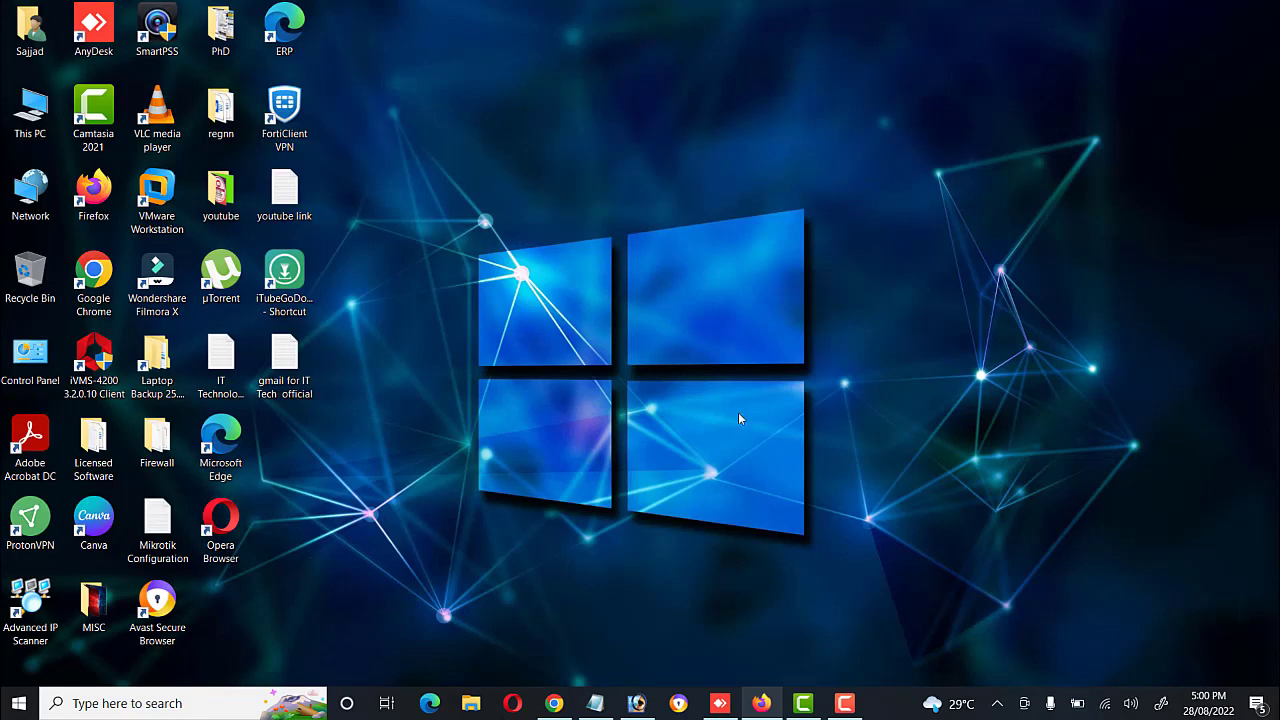